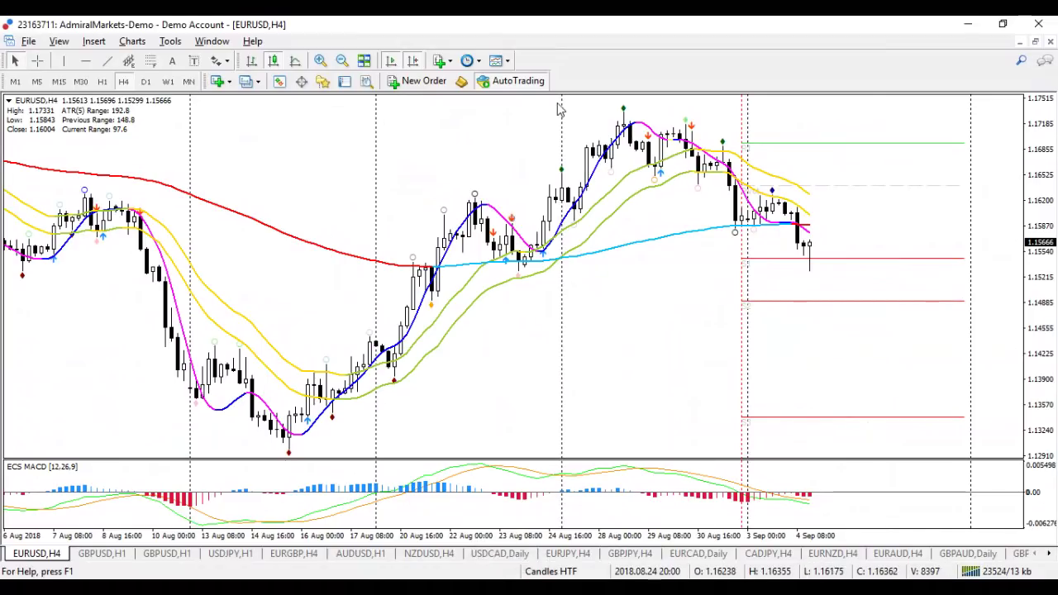
- Switch the EURUSD chart to the weekly timeframe and examine the 2014–2015 decline against the moving averages and signal arrows
{"action": "left_click", "coordinate": [145, 81]}
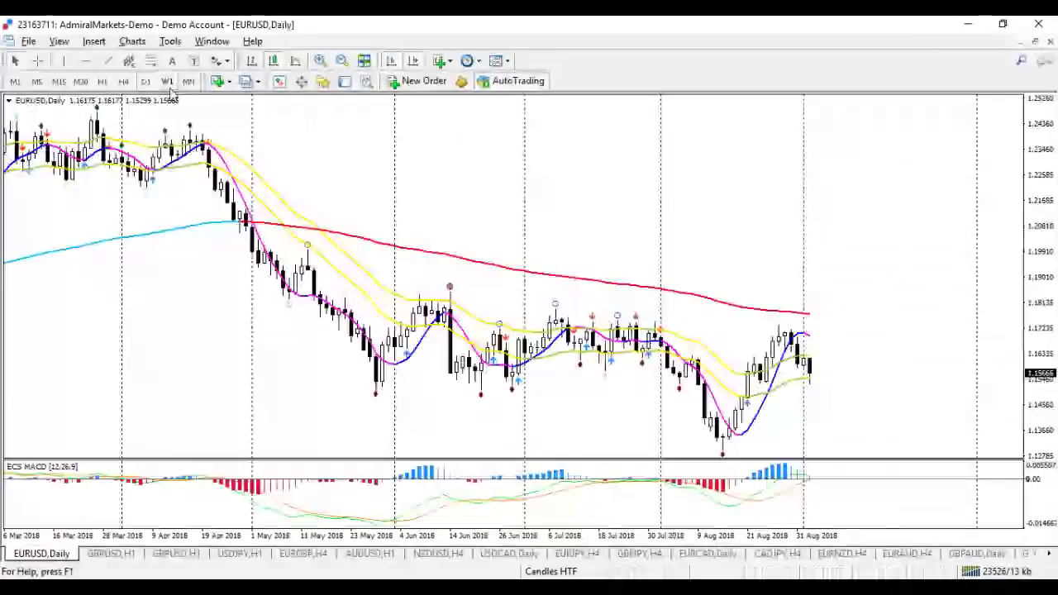
{"action": "left_click", "coordinate": [168, 82]}
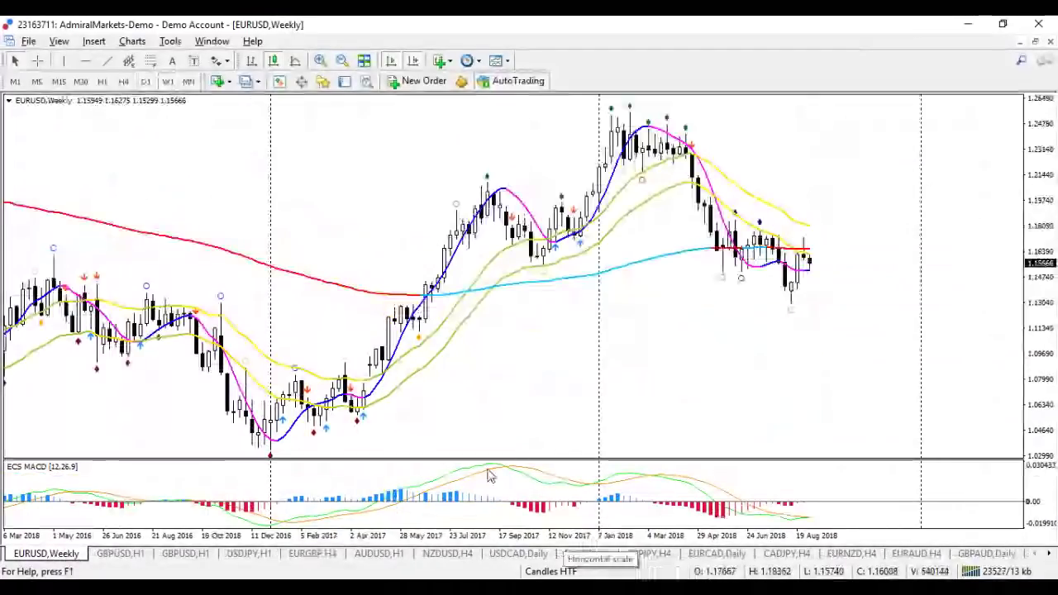
{"action": "left_click_drag", "start_coordinate": [591, 538], "coordinate": [574, 538]}
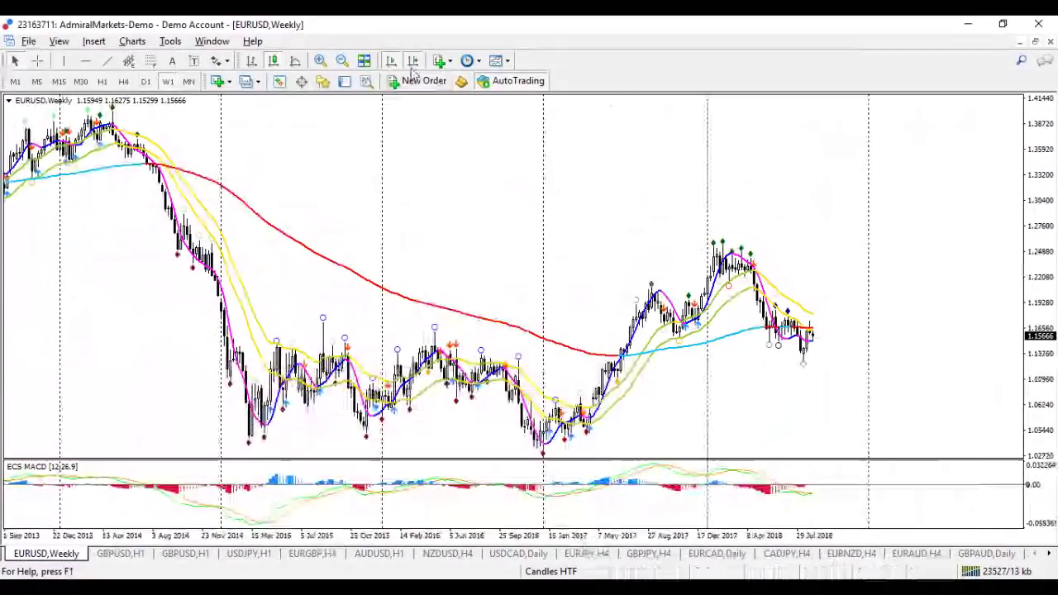
{"action": "key", "text": "plus"}
{"action": "left_click_drag", "start_coordinate": [189, 237], "coordinate": [277, 190]}
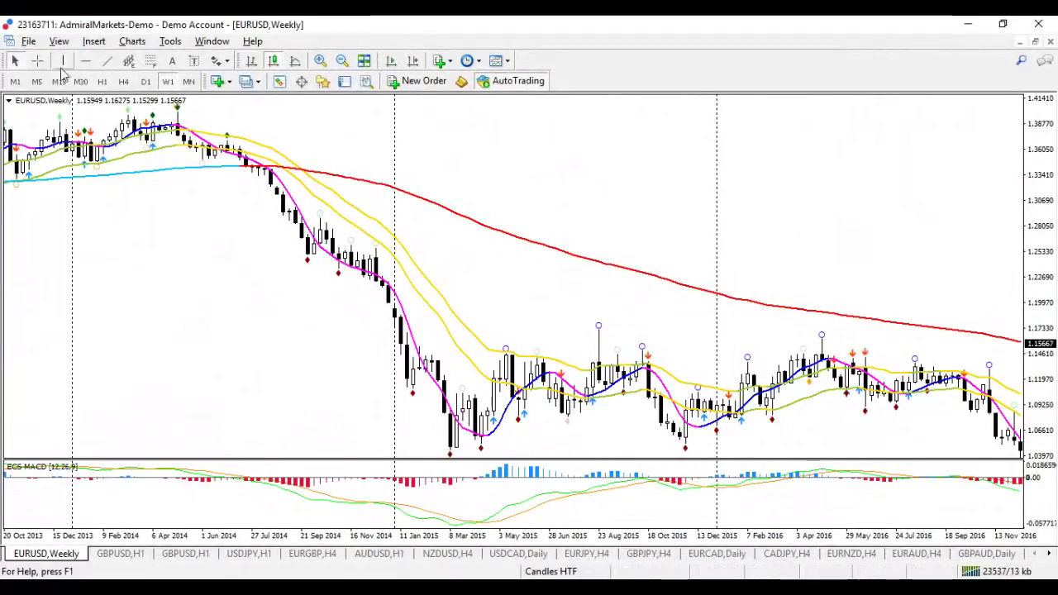
{"action": "mouse_move", "coordinate": [175, 130]}
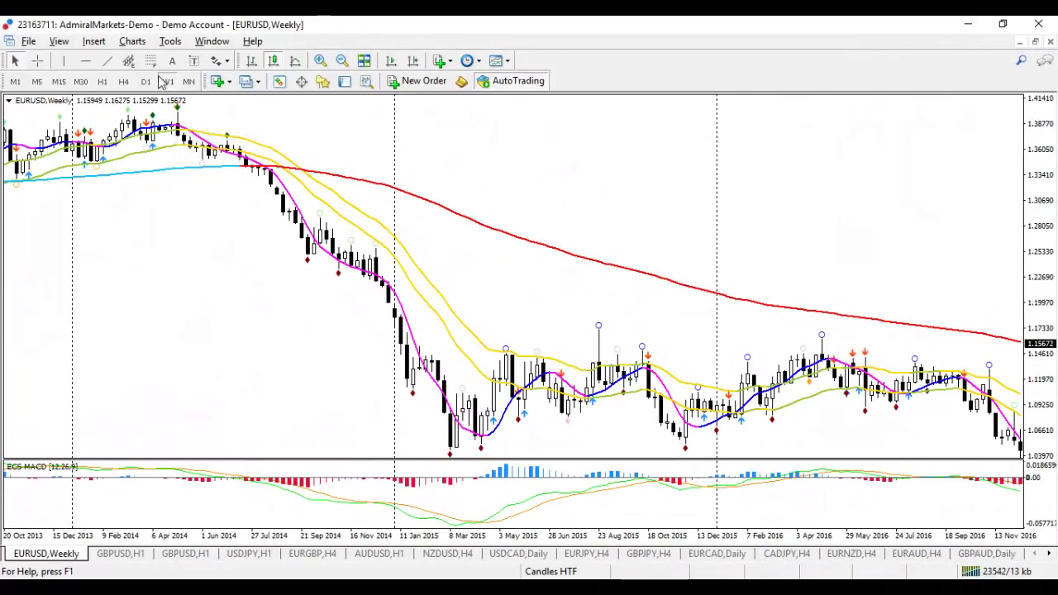
{"action": "mouse_move", "coordinate": [283, 188]}
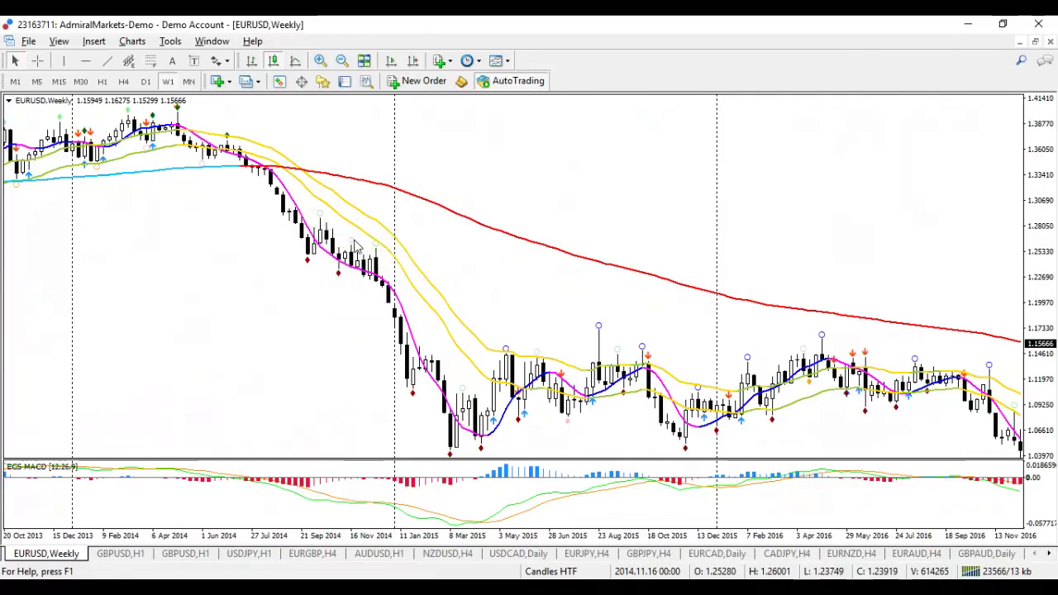
{"action": "mouse_move", "coordinate": [383, 250]}
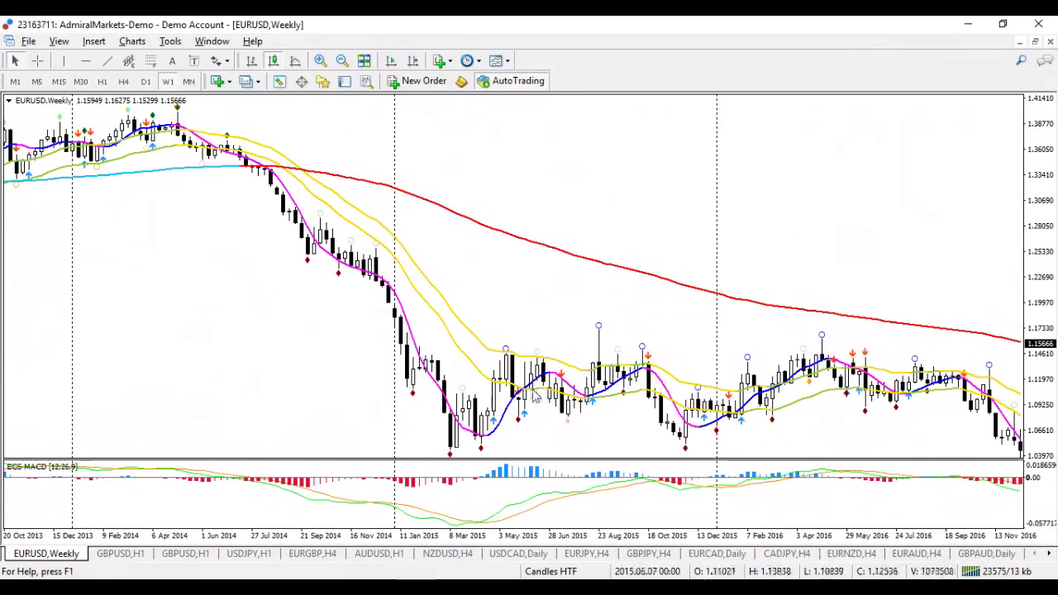
- Examine the weekly EURUSD price action from the 2015–2016 range through the 2017 uptrend to the early 2018 highs
{"action": "left_click_drag", "start_coordinate": [534, 398], "coordinate": [361, 405]}
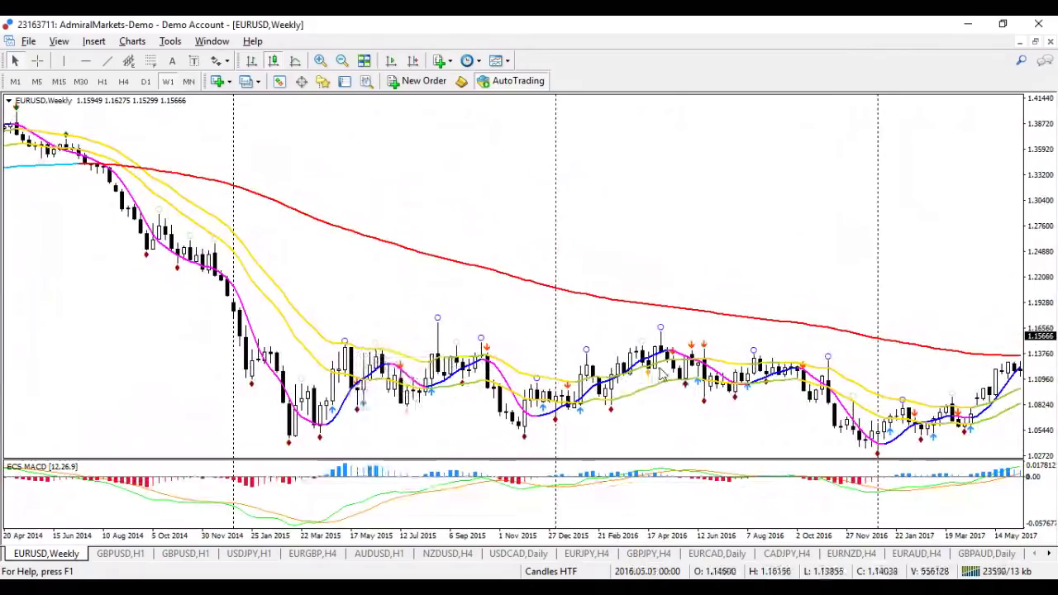
{"action": "scroll", "coordinate": [654, 368], "scroll_direction": "down", "scroll_amount": 10}
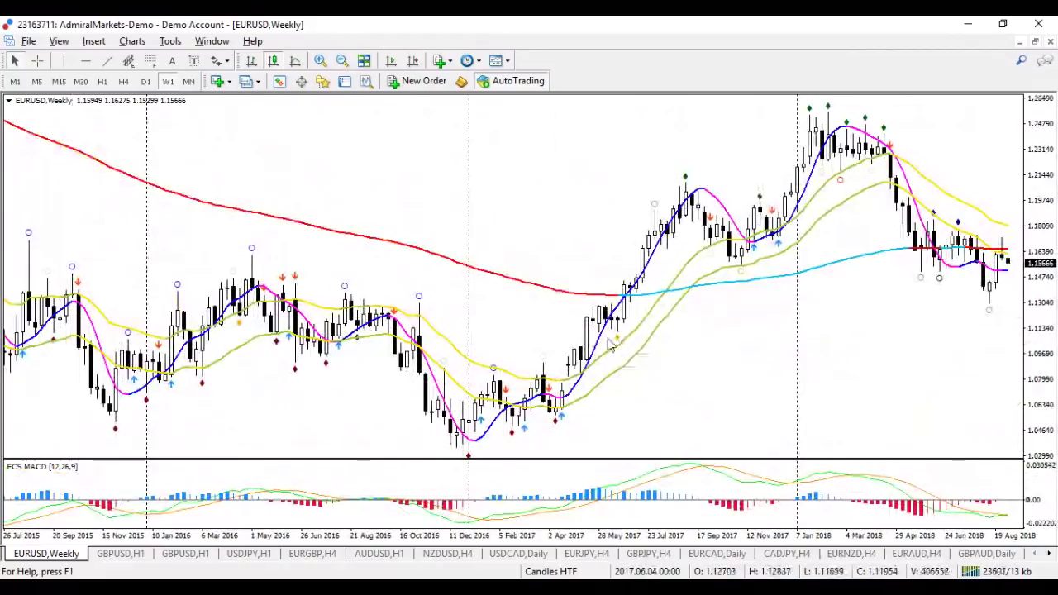
{"action": "mouse_move", "coordinate": [625, 346]}
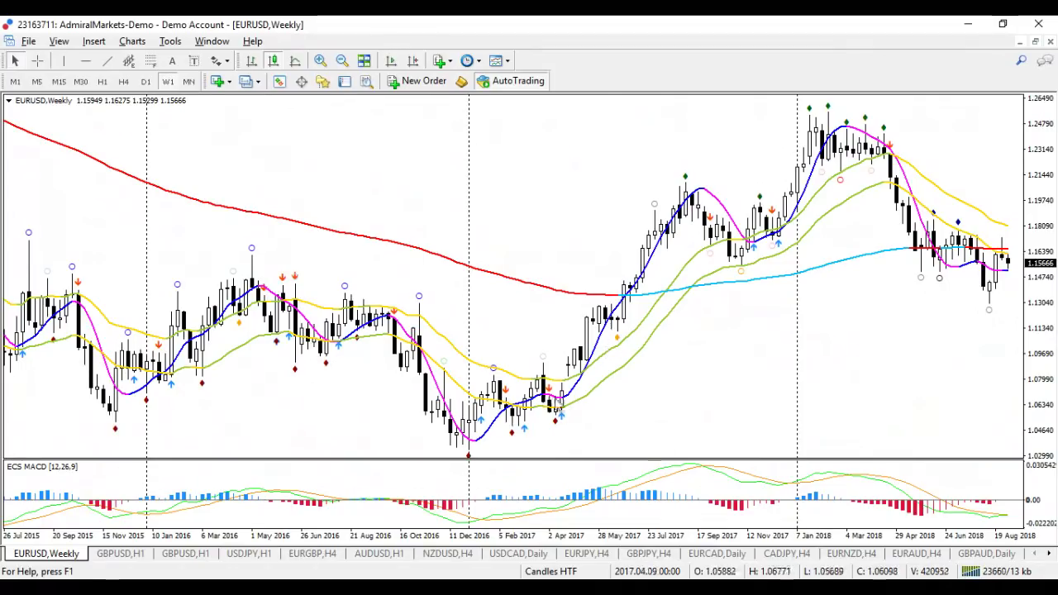
{"action": "mouse_move", "coordinate": [544, 382]}
{"action": "mouse_move", "coordinate": [622, 344]}
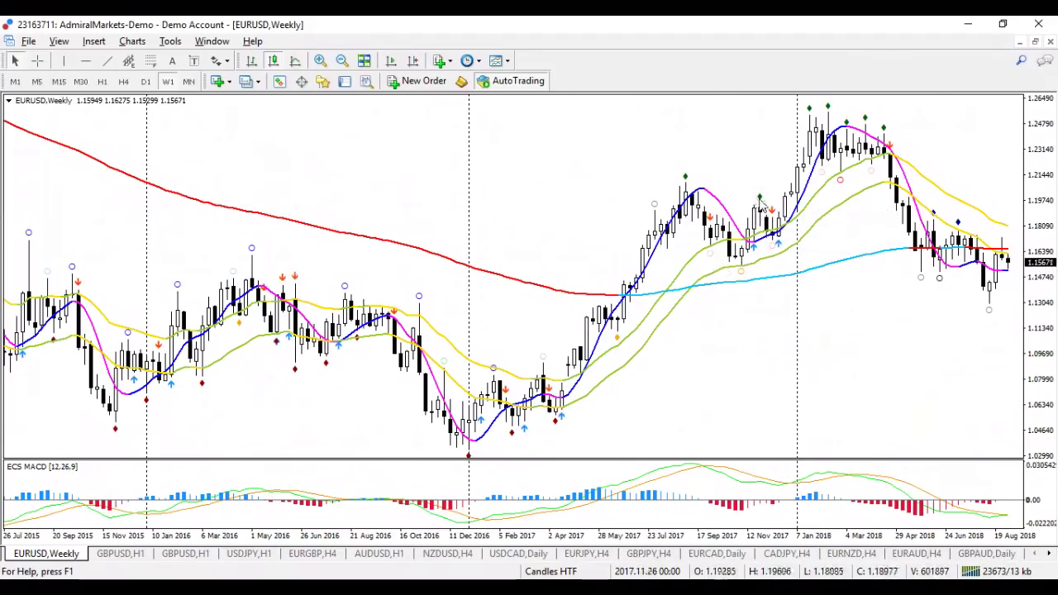
{"action": "mouse_move", "coordinate": [756, 243]}
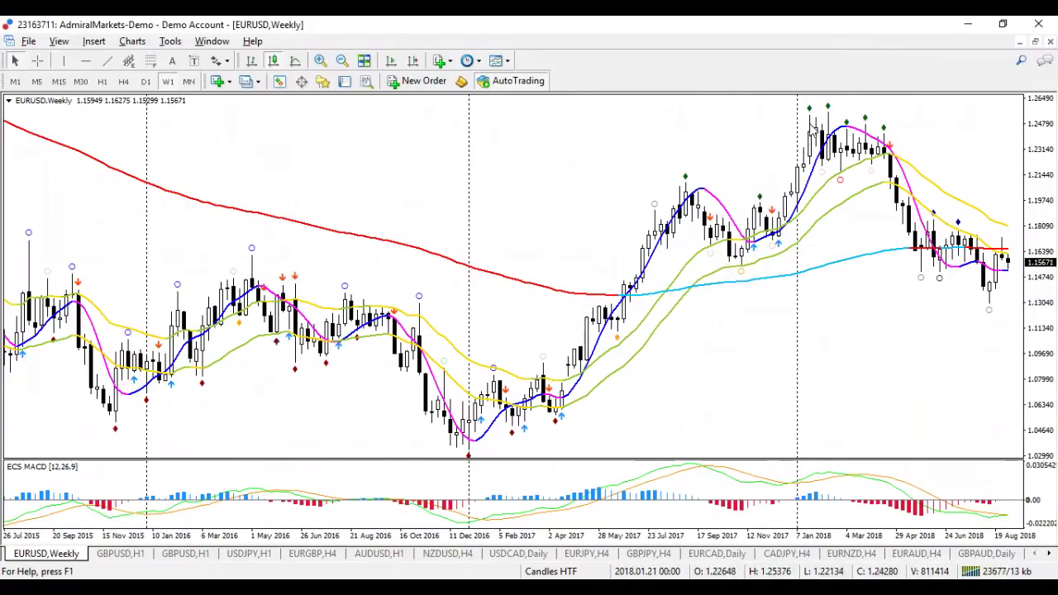
{"action": "left_click", "coordinate": [413, 61]}
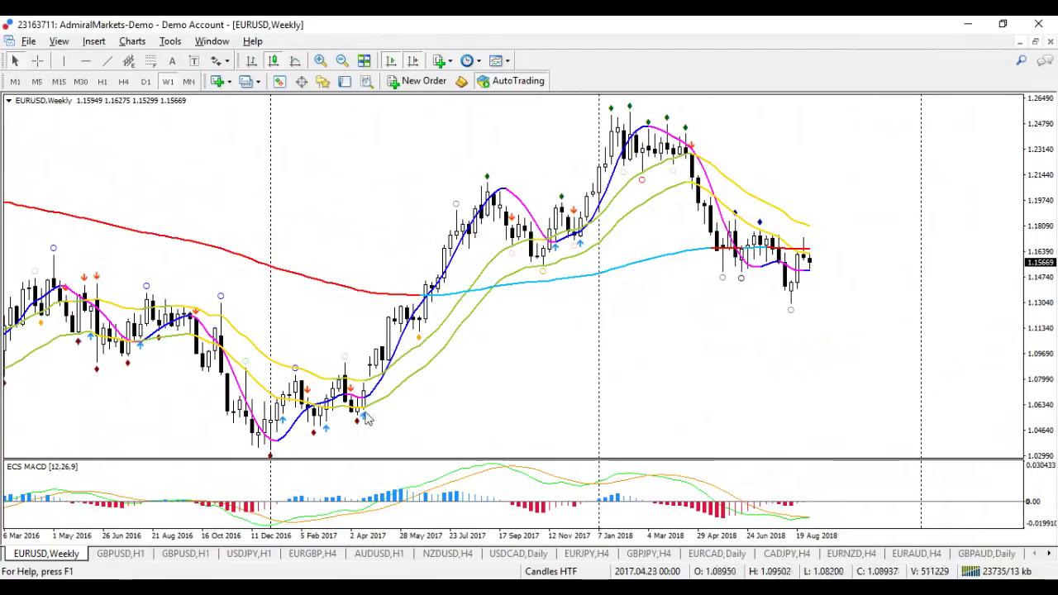
{"action": "left_click_drag", "start_coordinate": [368, 419], "coordinate": [590, 402]}
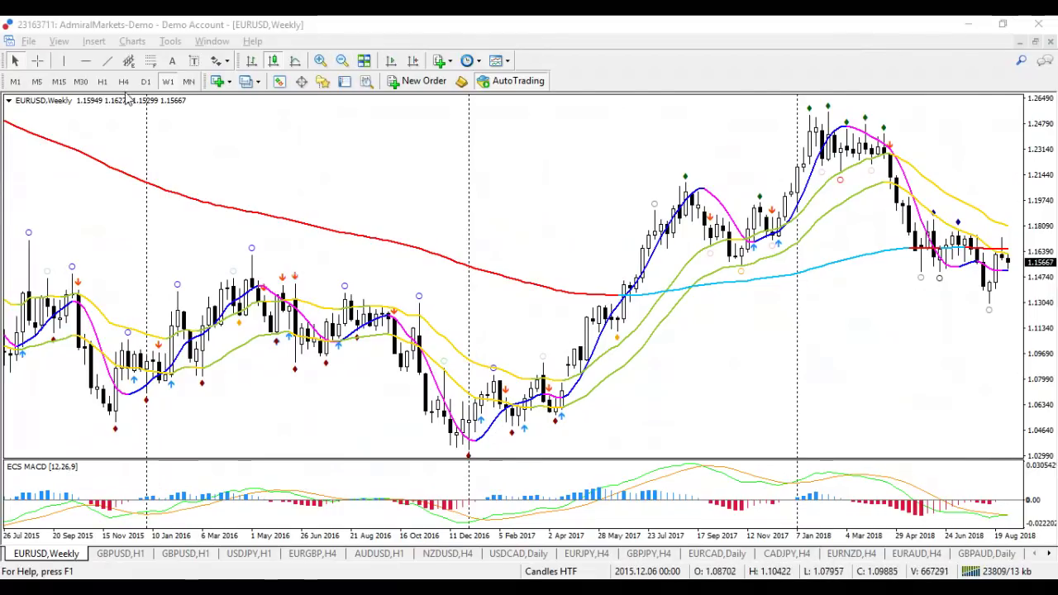
- Switch the EURUSD chart to the daily timeframe and examine the May to July 2018 swings around the moving averages
{"action": "left_click", "coordinate": [145, 81]}
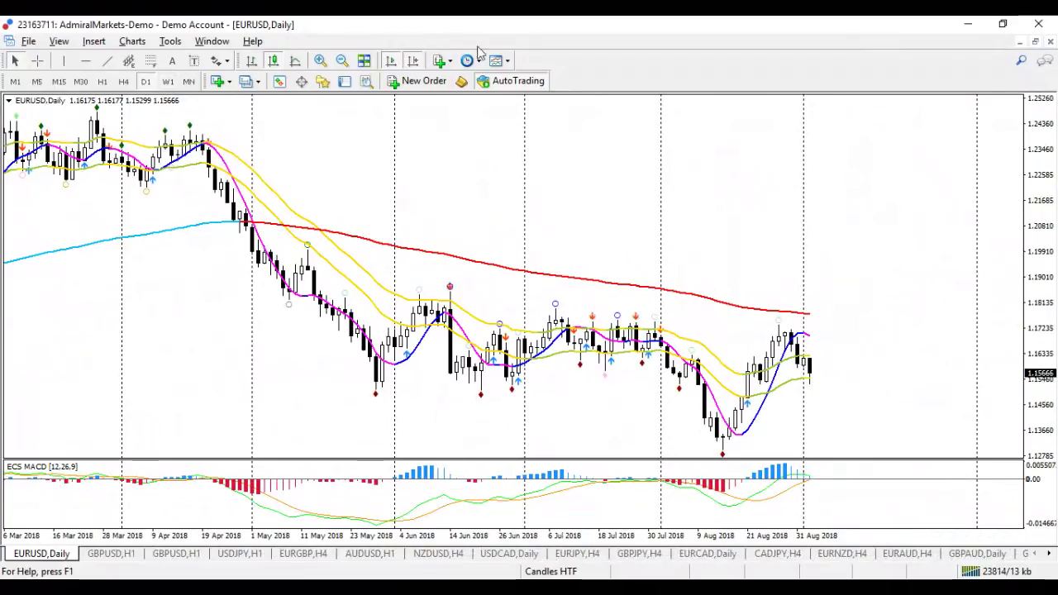
{"action": "left_click", "coordinate": [168, 81]}
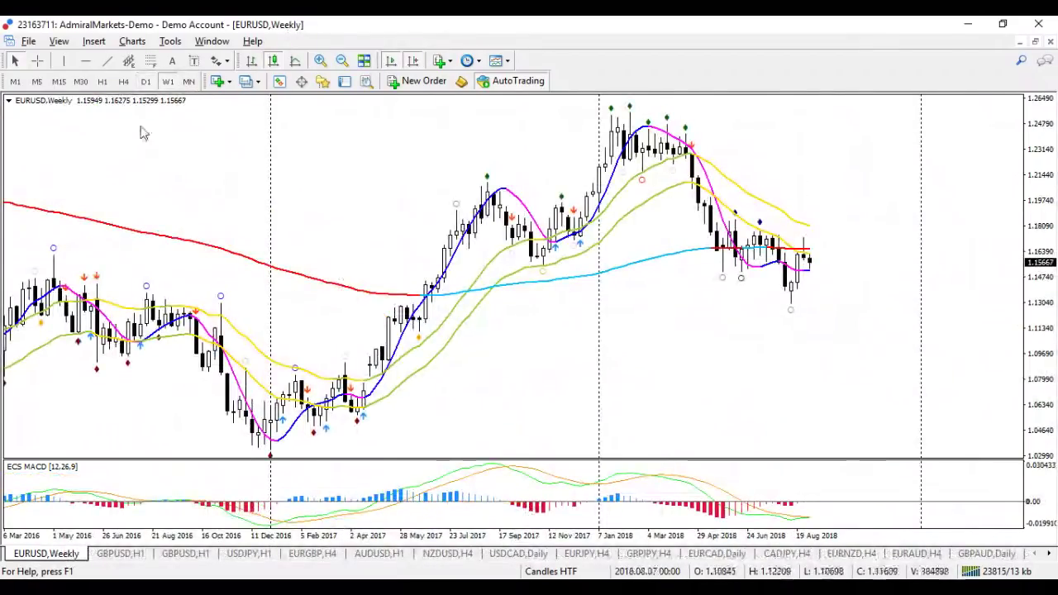
{"action": "left_click", "coordinate": [145, 81]}
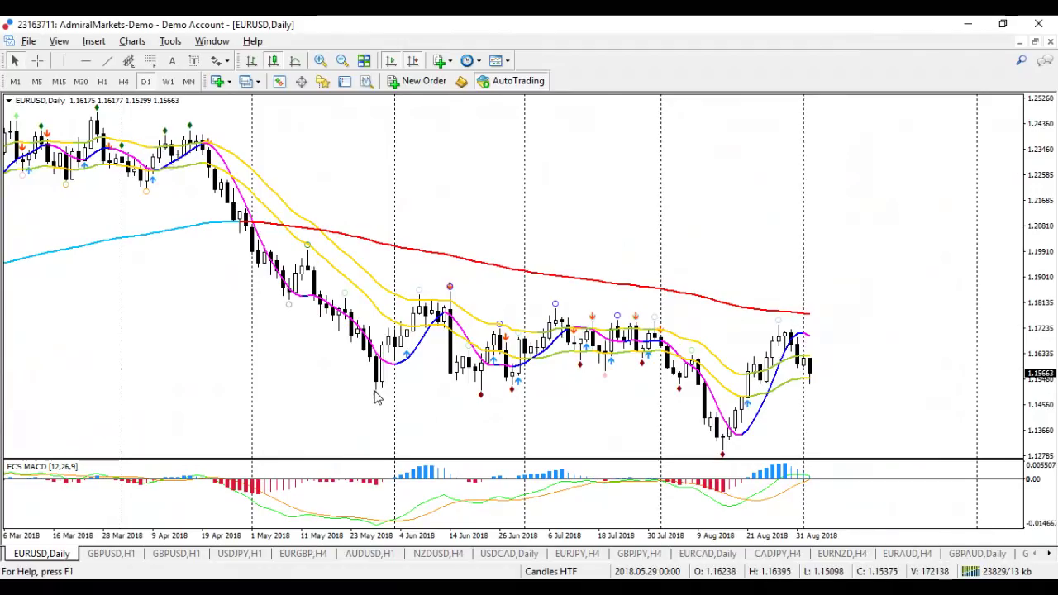
{"action": "left_click_drag", "start_coordinate": [433, 538], "coordinate": [432, 542]}
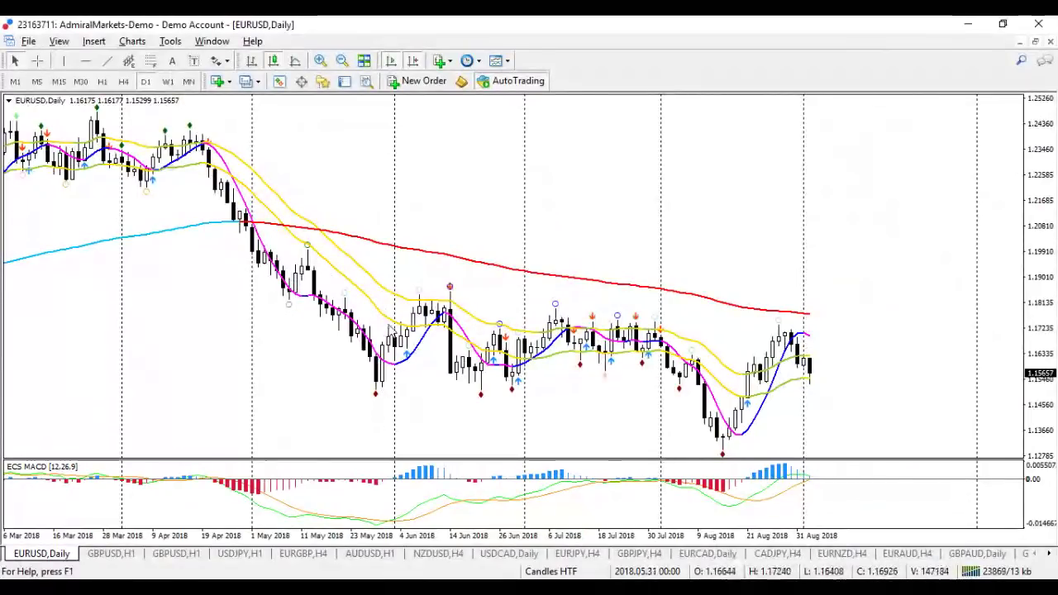
{"action": "mouse_move", "coordinate": [646, 348]}
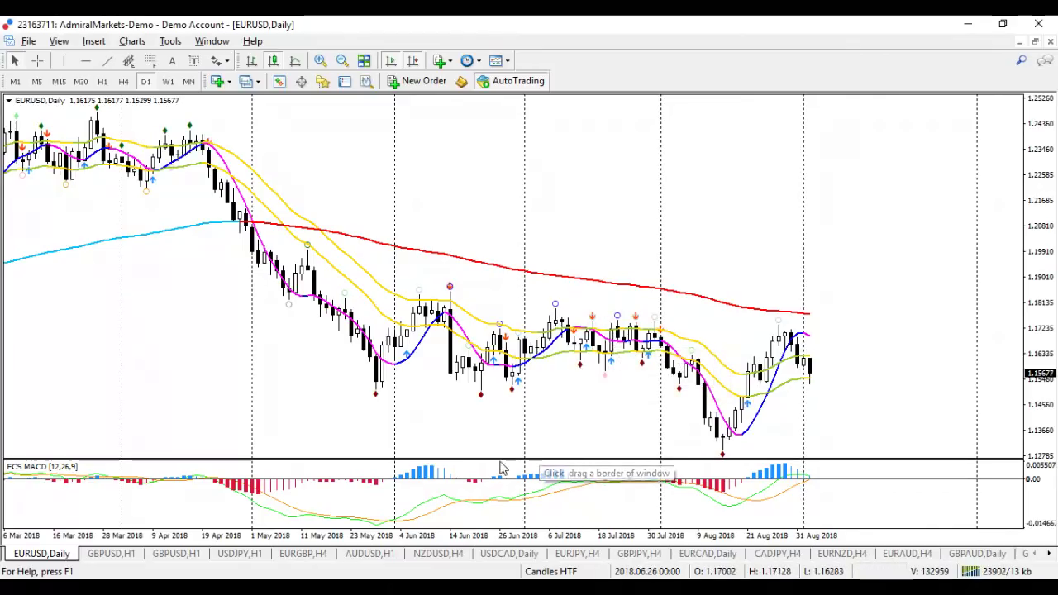
- Switch the EURUSD chart to the H4 timeframe and examine the August 2018 decline, reversal and uptrend with their pullback signals
{"action": "left_click", "coordinate": [124, 82]}
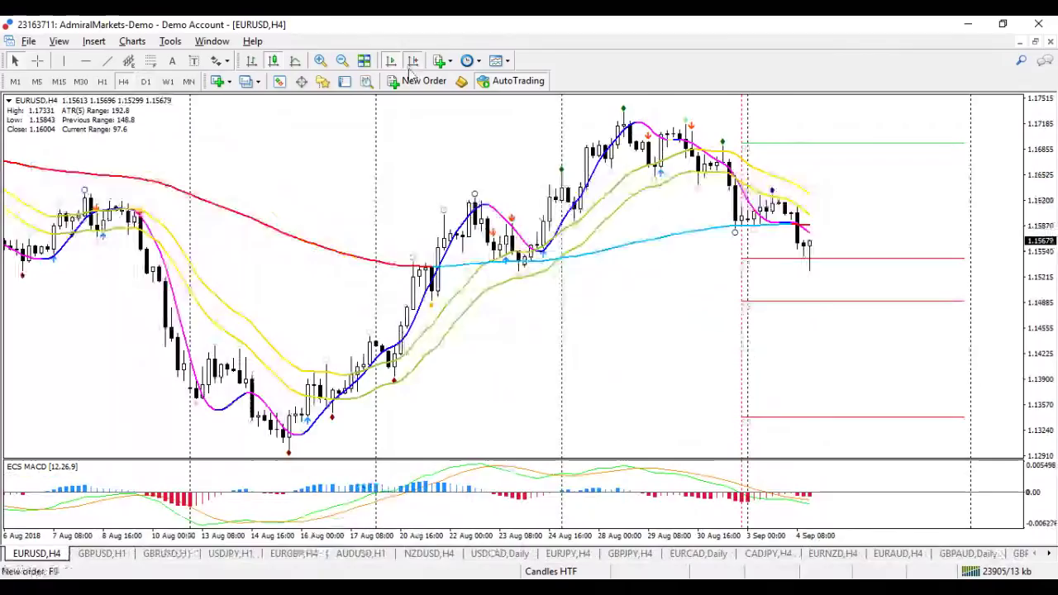
{"action": "left_click_drag", "start_coordinate": [403, 397], "coordinate": [586, 405]}
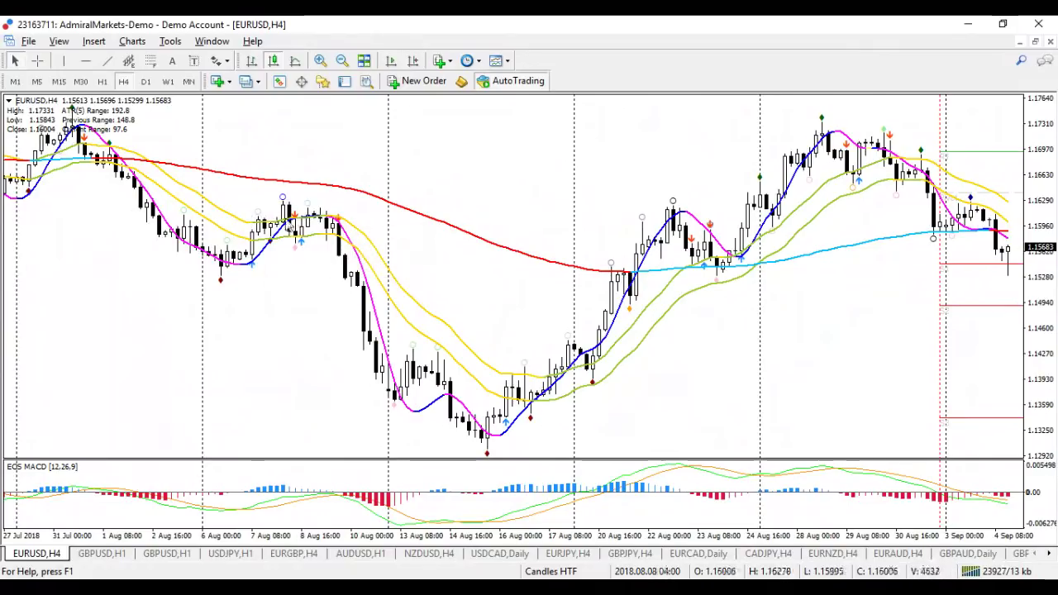
{"action": "mouse_move", "coordinate": [307, 226]}
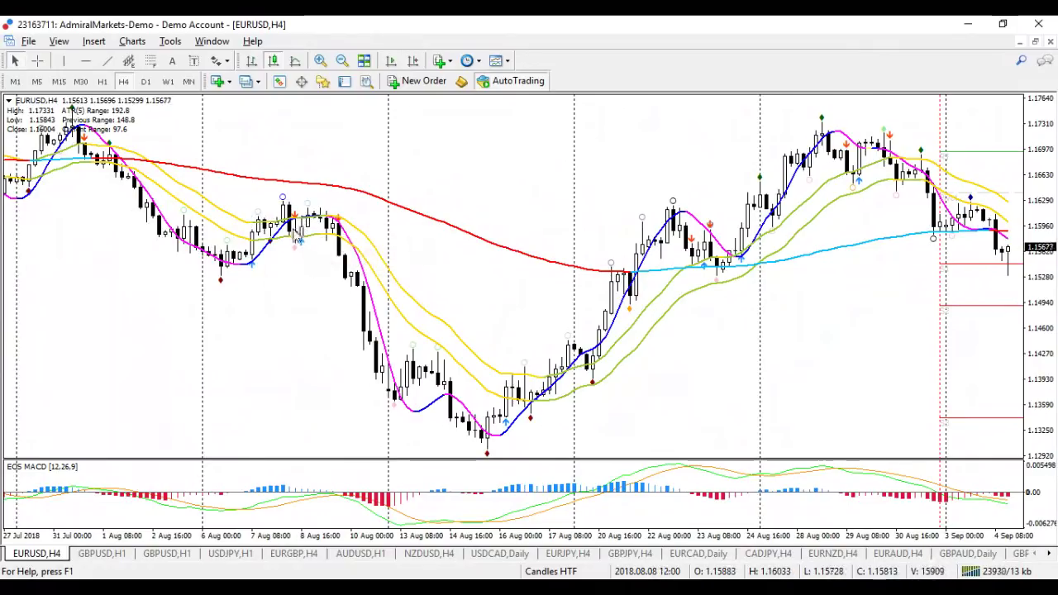
{"action": "mouse_move", "coordinate": [290, 241]}
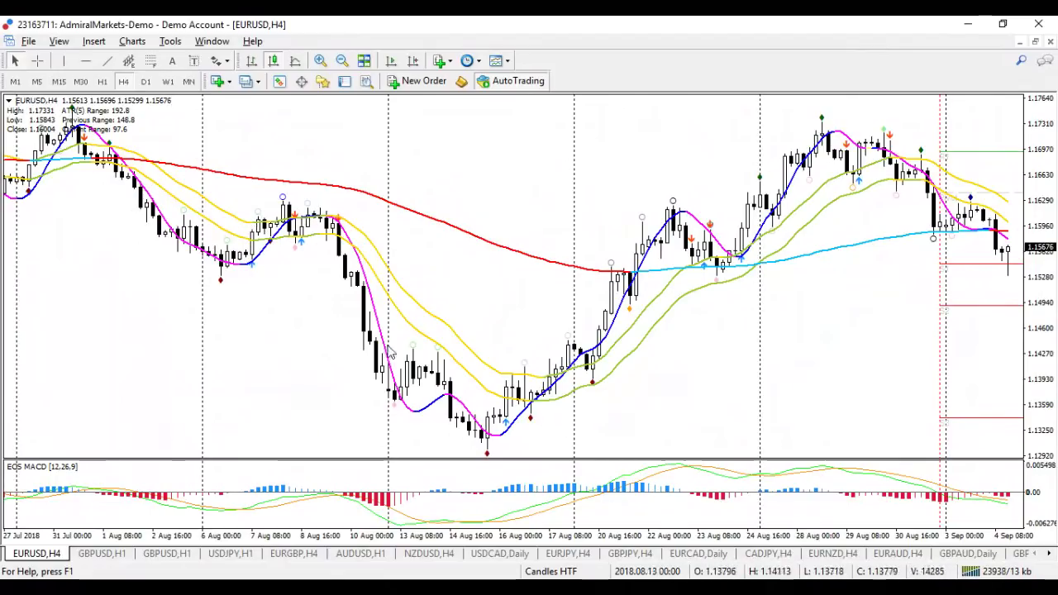
{"action": "mouse_move", "coordinate": [535, 378]}
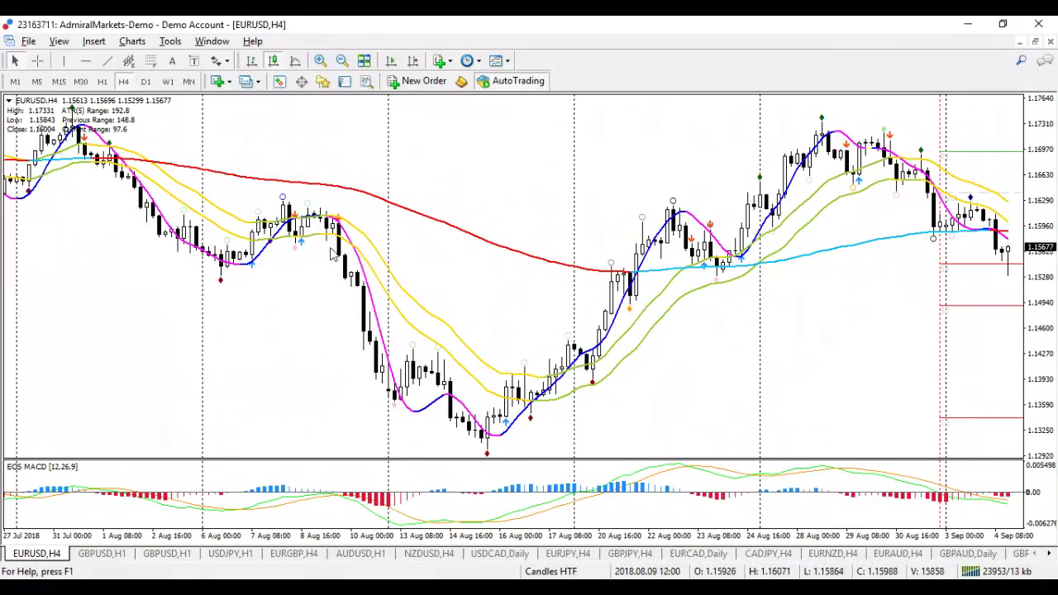
{"action": "mouse_move", "coordinate": [341, 250]}
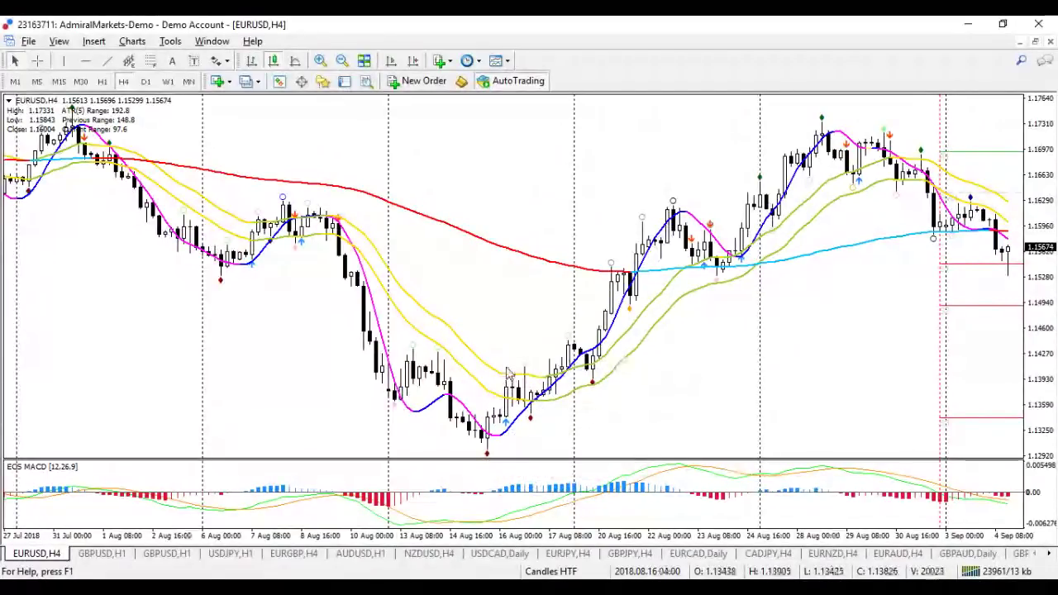
{"action": "mouse_move", "coordinate": [517, 423]}
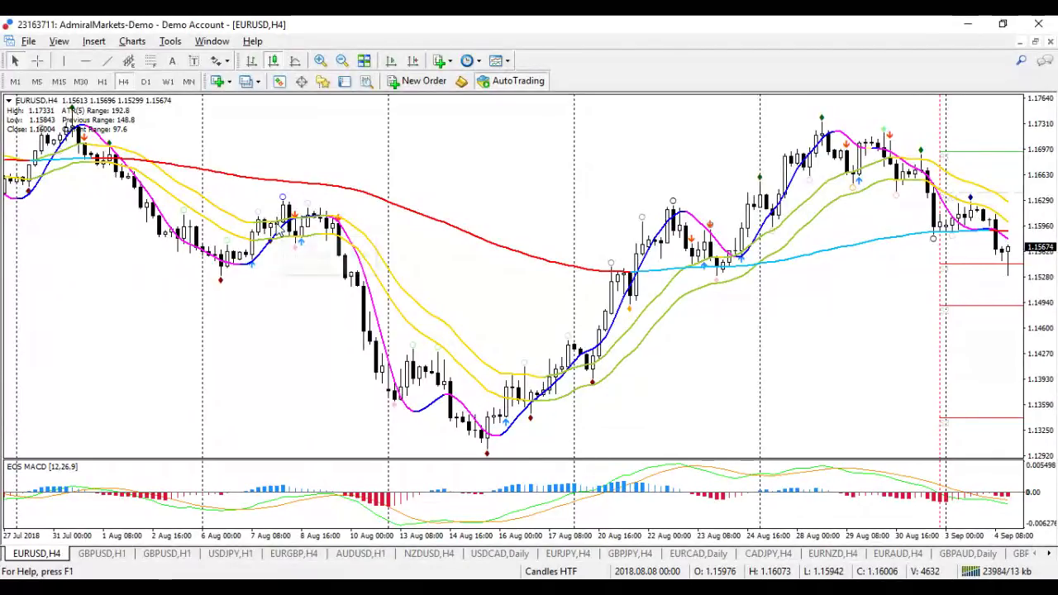
{"action": "mouse_move", "coordinate": [278, 234]}
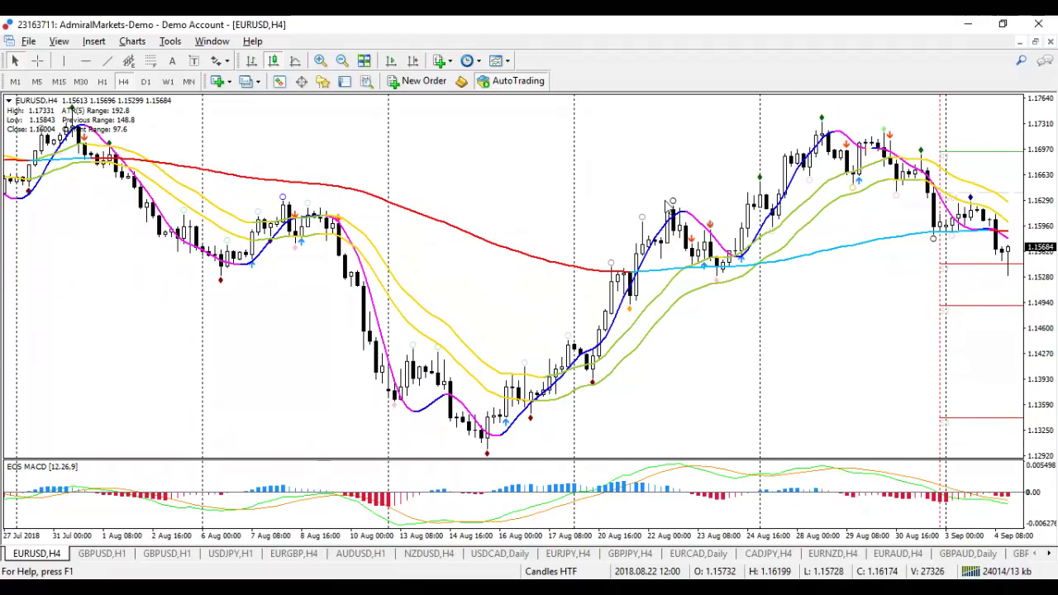
{"action": "mouse_move", "coordinate": [717, 285]}
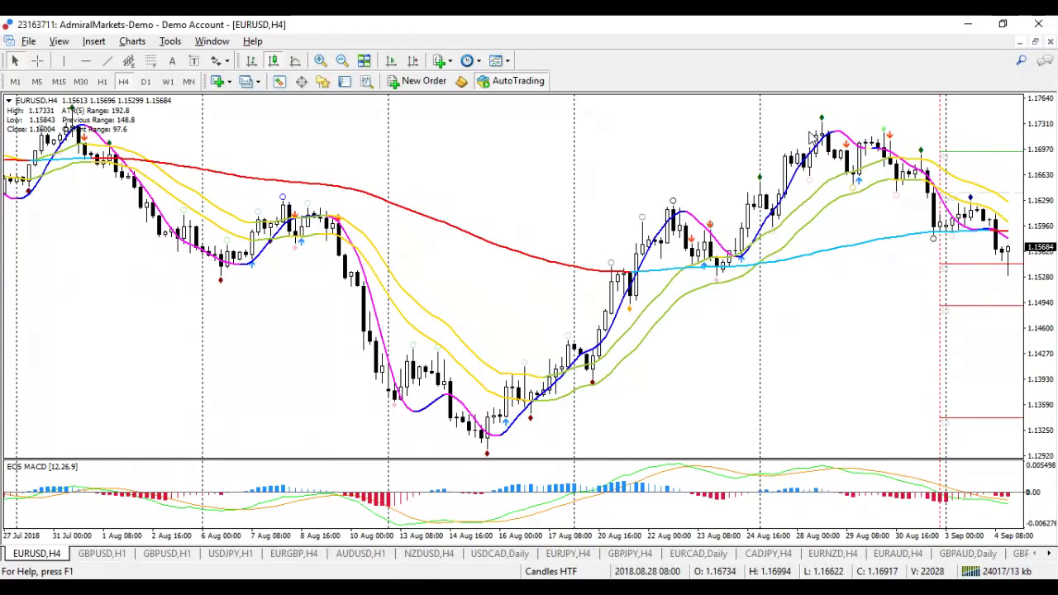
- Switch the EURUSD chart to the H1 timeframe and examine the swings and pullbacks from 16 to 21 August 2018
{"action": "left_click", "coordinate": [101, 82]}
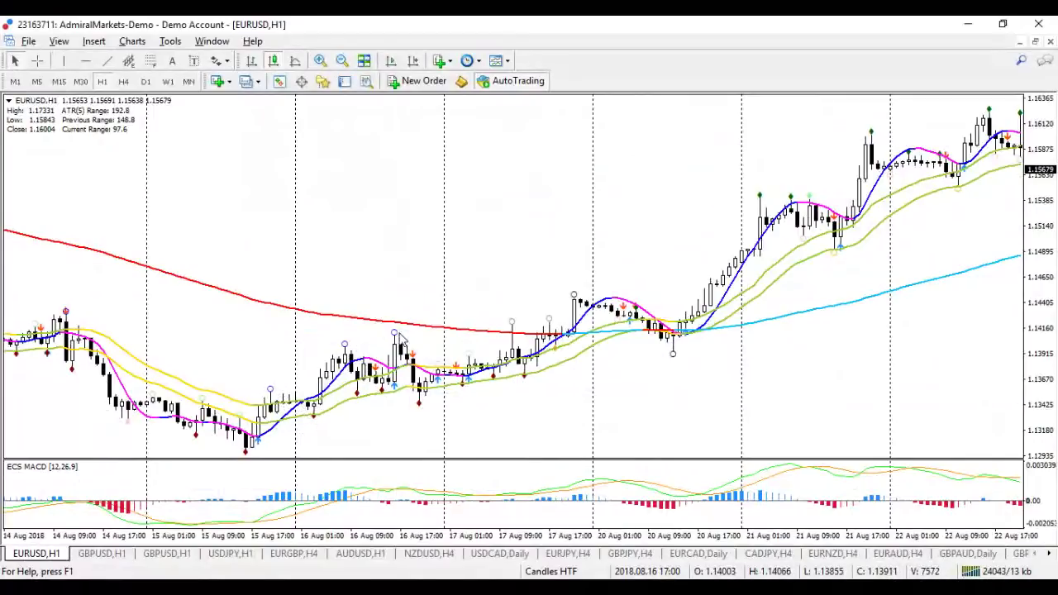
{"action": "mouse_move", "coordinate": [391, 382]}
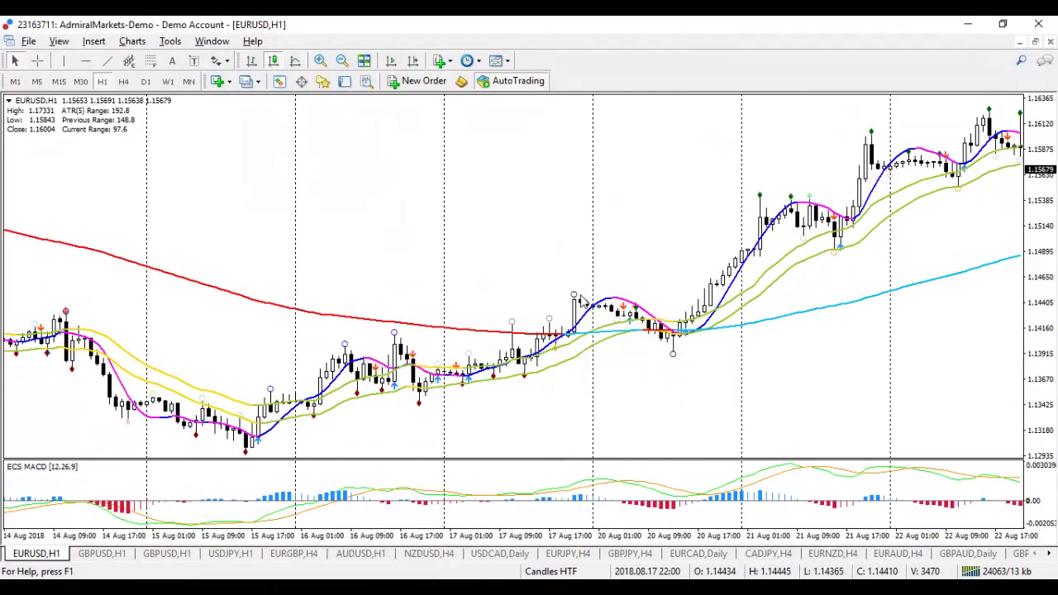
{"action": "mouse_move", "coordinate": [626, 313]}
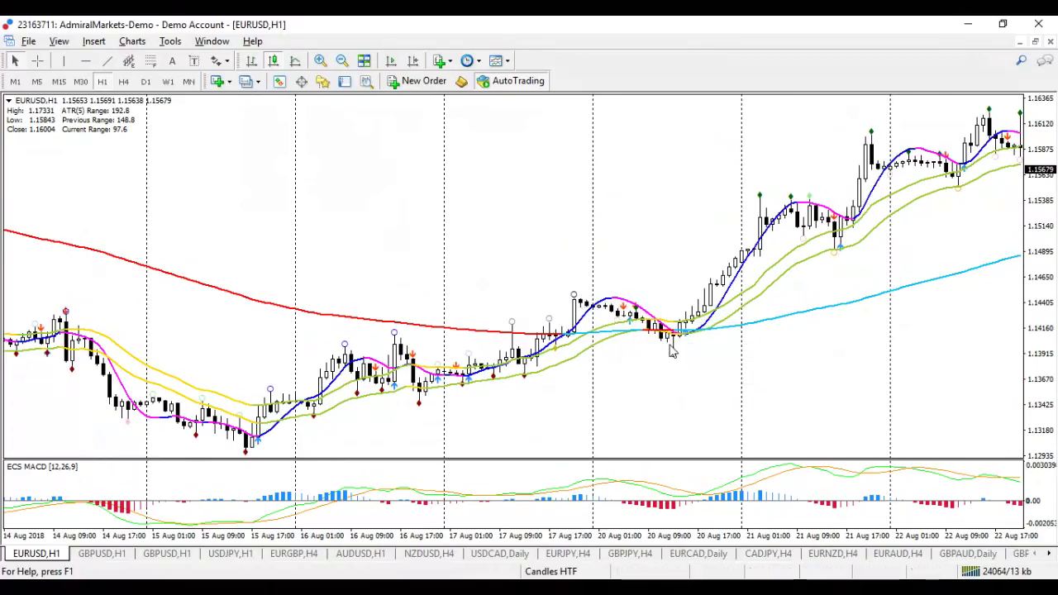
{"action": "mouse_move", "coordinate": [677, 357]}
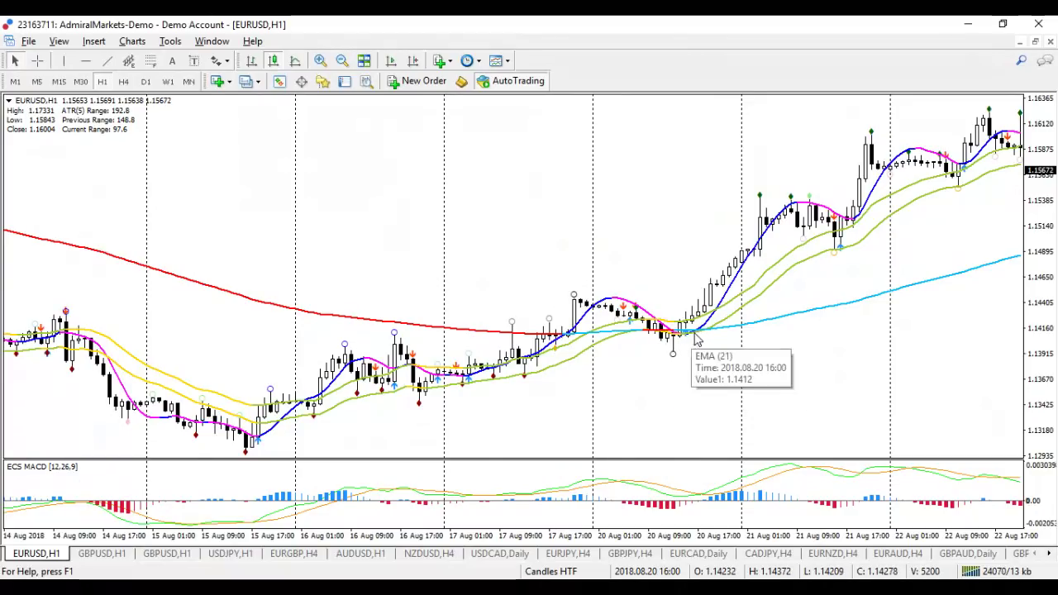
{"action": "mouse_move", "coordinate": [710, 318]}
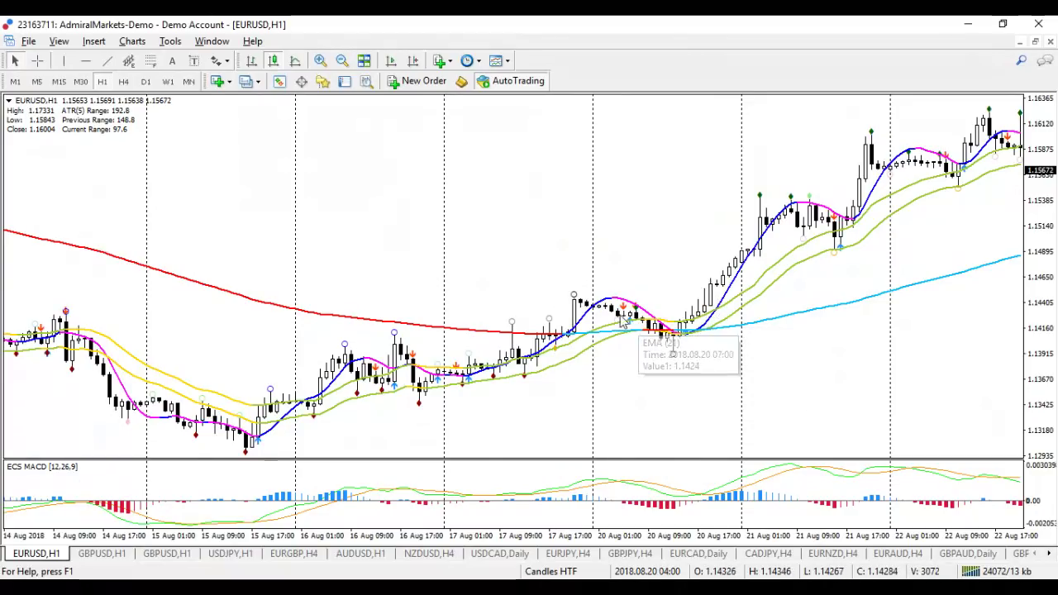
{"action": "mouse_move", "coordinate": [662, 336]}
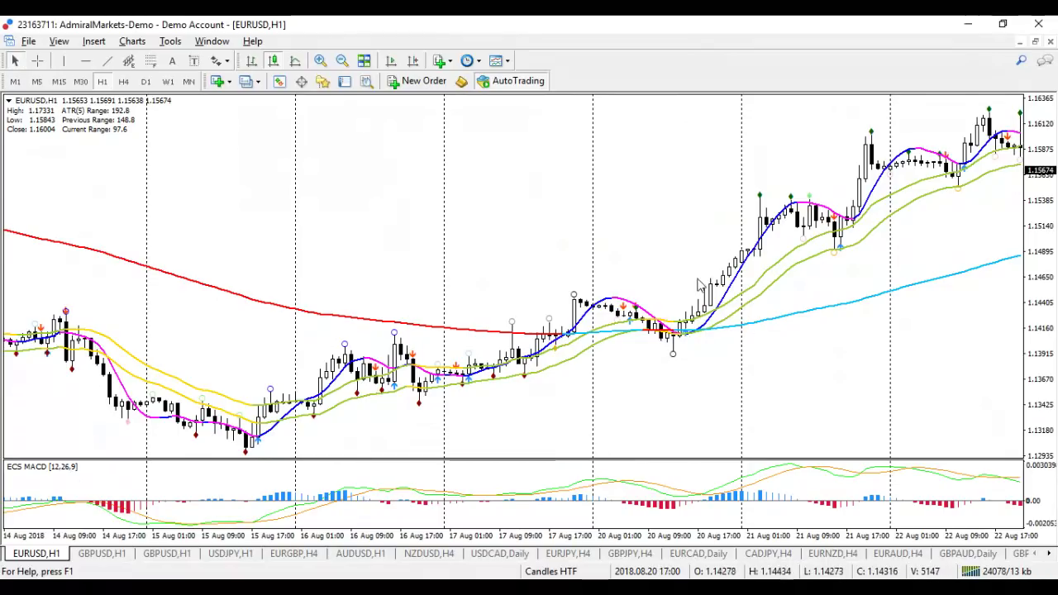
{"action": "left_click_drag", "start_coordinate": [500, 172], "coordinate": [283, 178]}
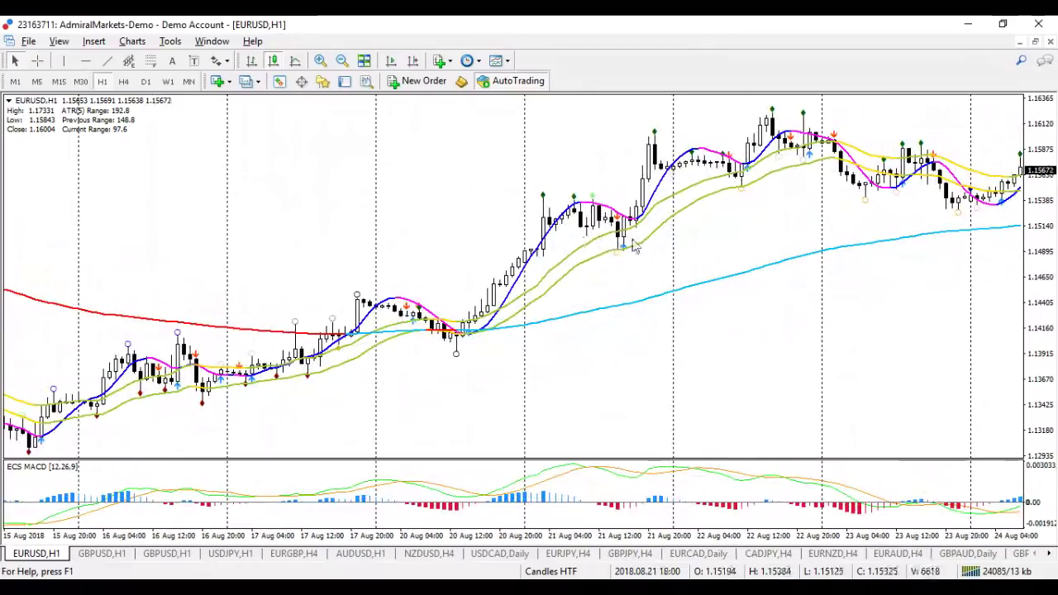
- Examine the H1 EURUSD swings, pullback arrows and fractals from 21 to 24 August 2018
{"action": "scroll", "coordinate": [634, 248], "scroll_direction": "down", "scroll_amount": 3}
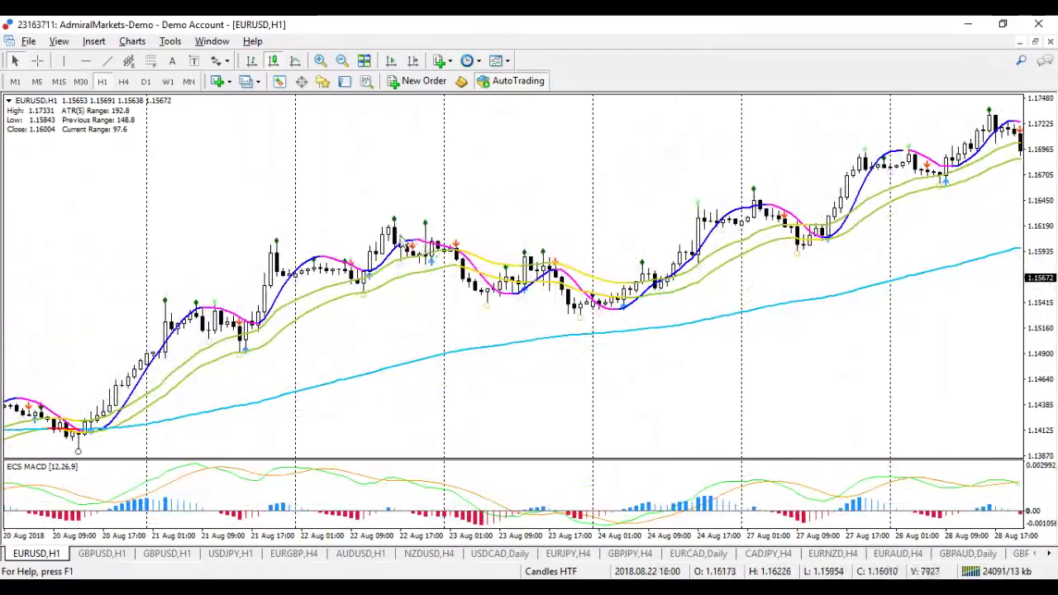
{"action": "mouse_move", "coordinate": [430, 250]}
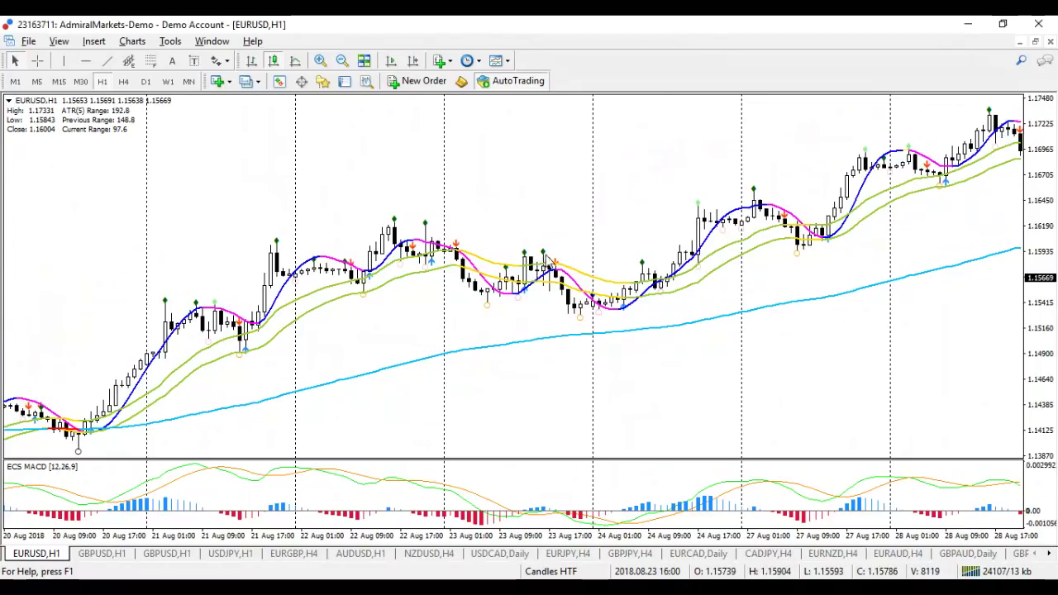
{"action": "mouse_move", "coordinate": [524, 253]}
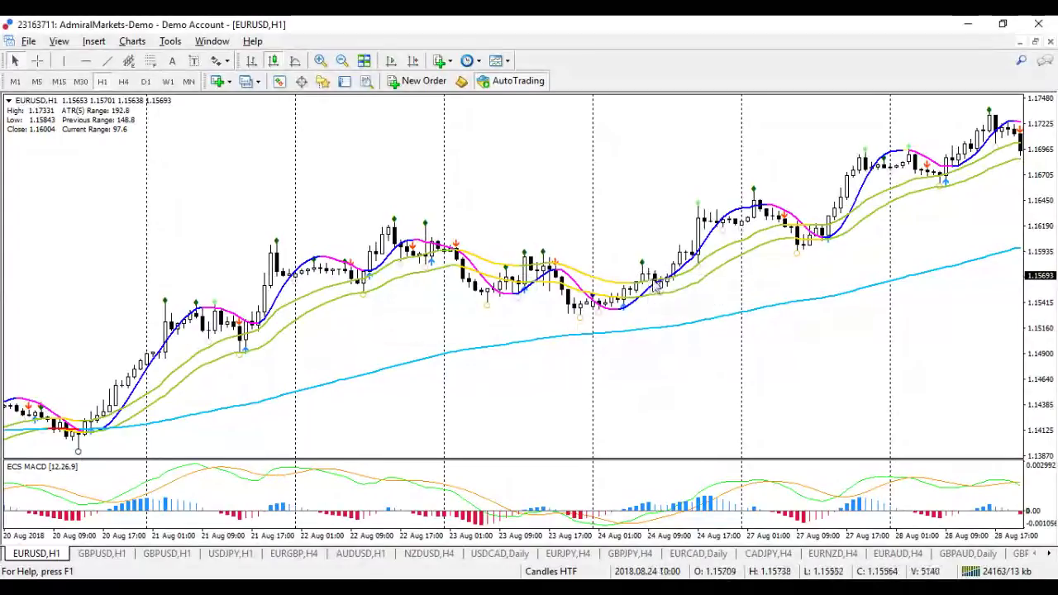
{"action": "mouse_move", "coordinate": [658, 285]}
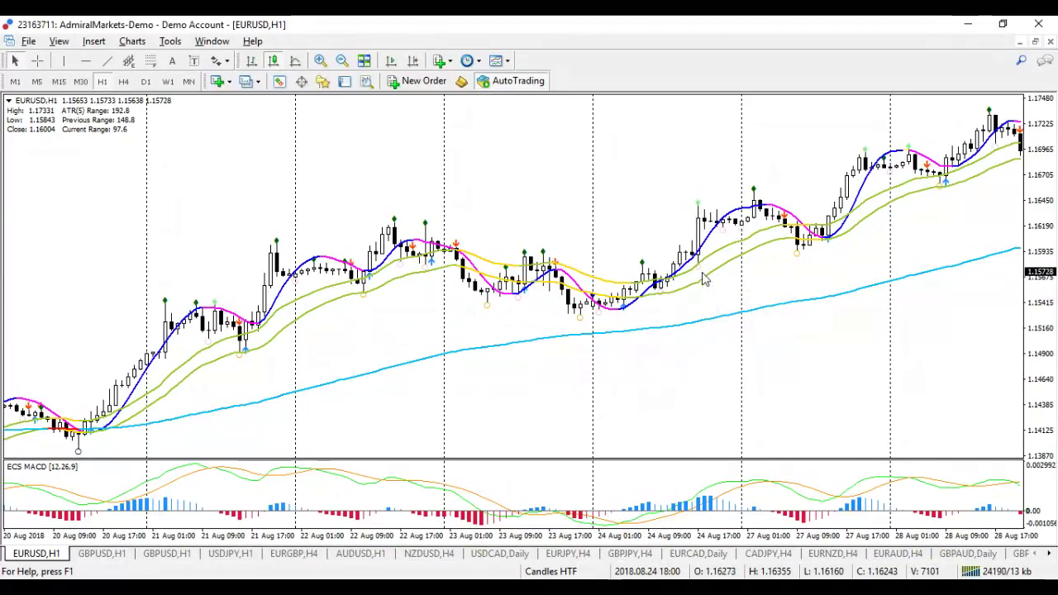
{"action": "mouse_move", "coordinate": [700, 263]}
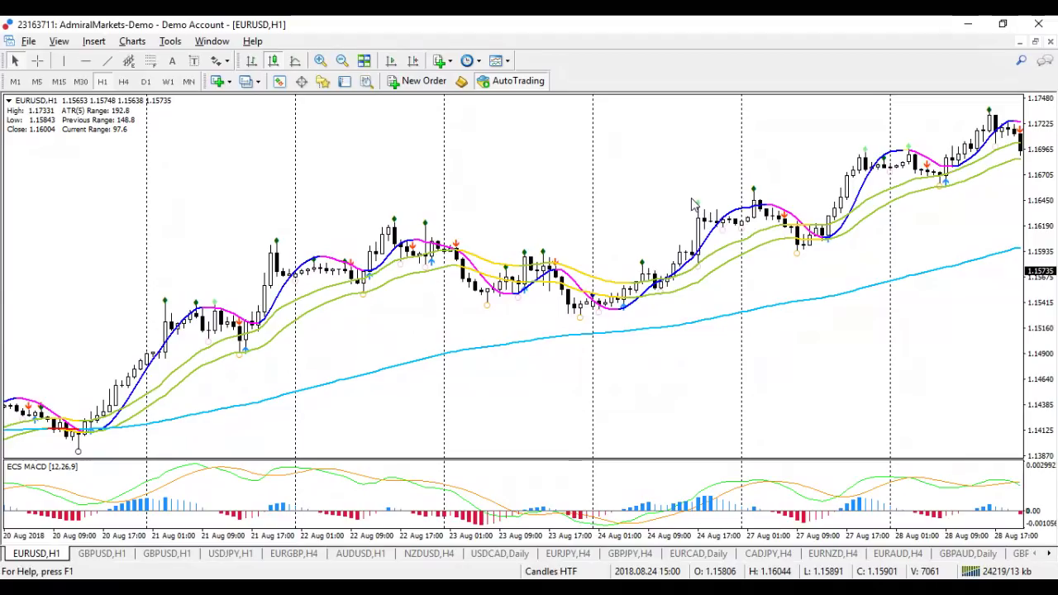
- Examine the H1 EURUSD rally, top and decline through 4 September 2018, and return to the 24 August low
{"action": "scroll", "coordinate": [693, 205], "scroll_direction": "down", "scroll_amount": 3}
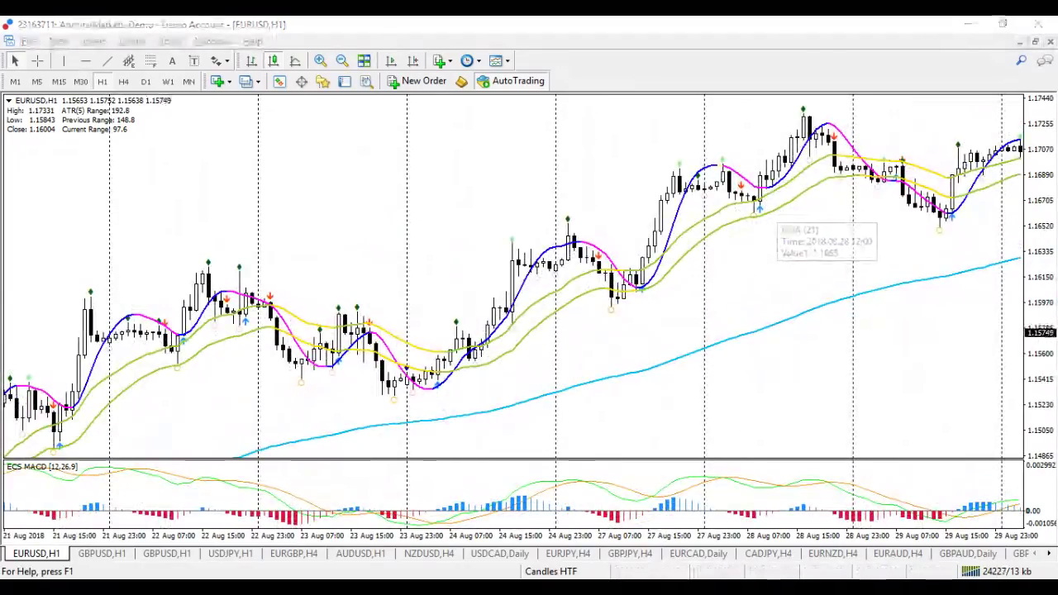
{"action": "scroll", "coordinate": [735, 239], "scroll_direction": "down", "scroll_amount": 2}
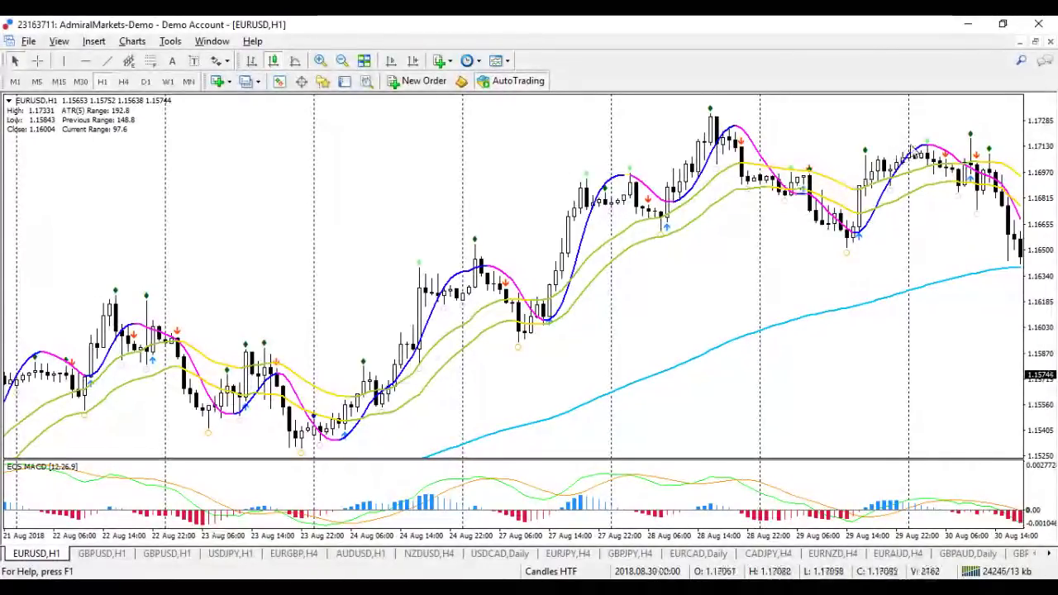
{"action": "left_click_drag", "start_coordinate": [949, 227], "coordinate": [924, 230]}
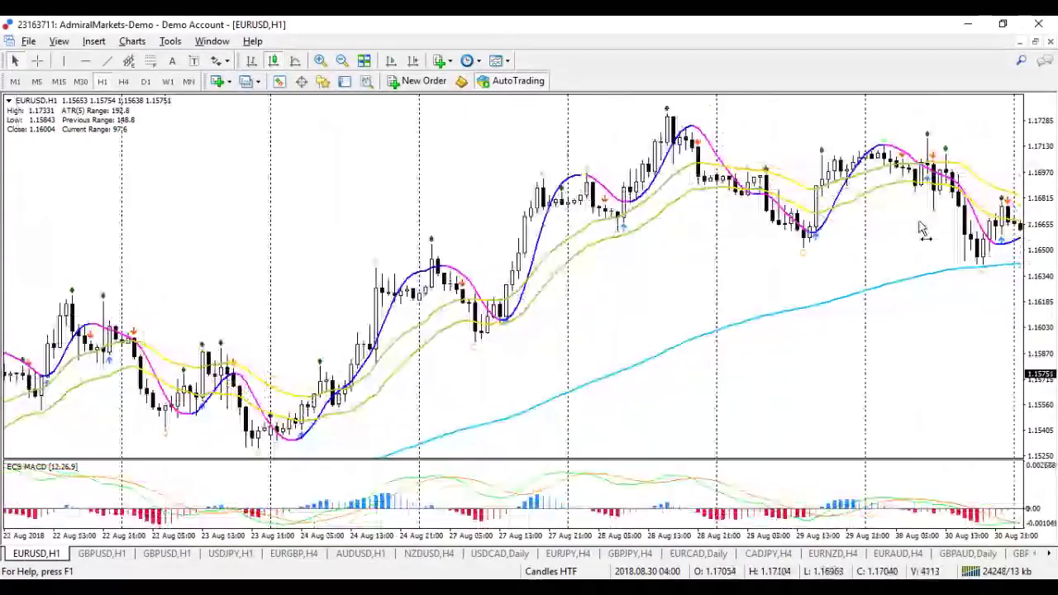
{"action": "left_click_drag", "start_coordinate": [924, 230], "coordinate": [790, 219]}
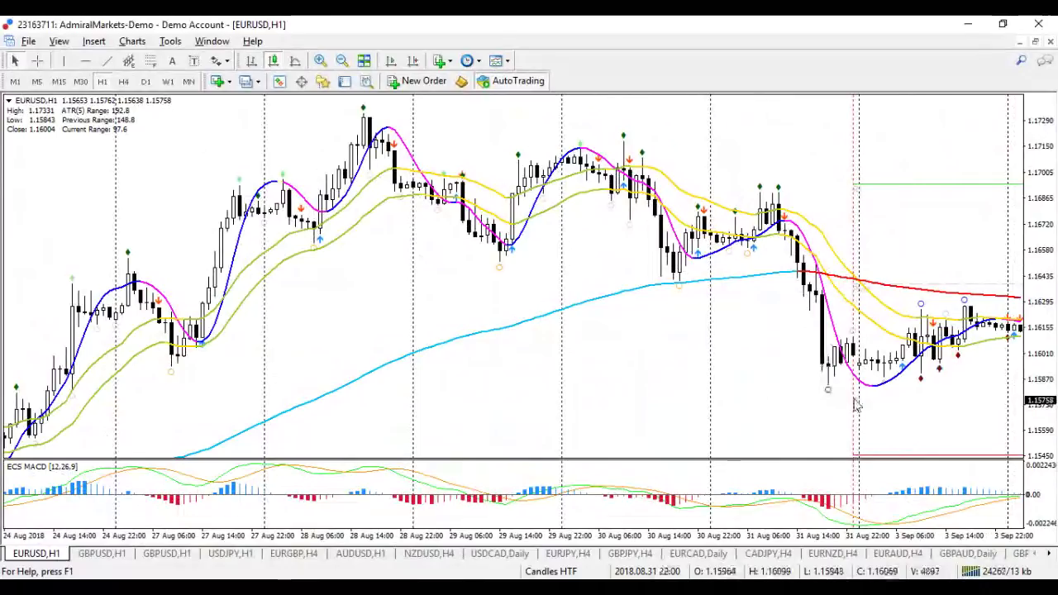
{"action": "left_click_drag", "start_coordinate": [856, 406], "coordinate": [720, 414]}
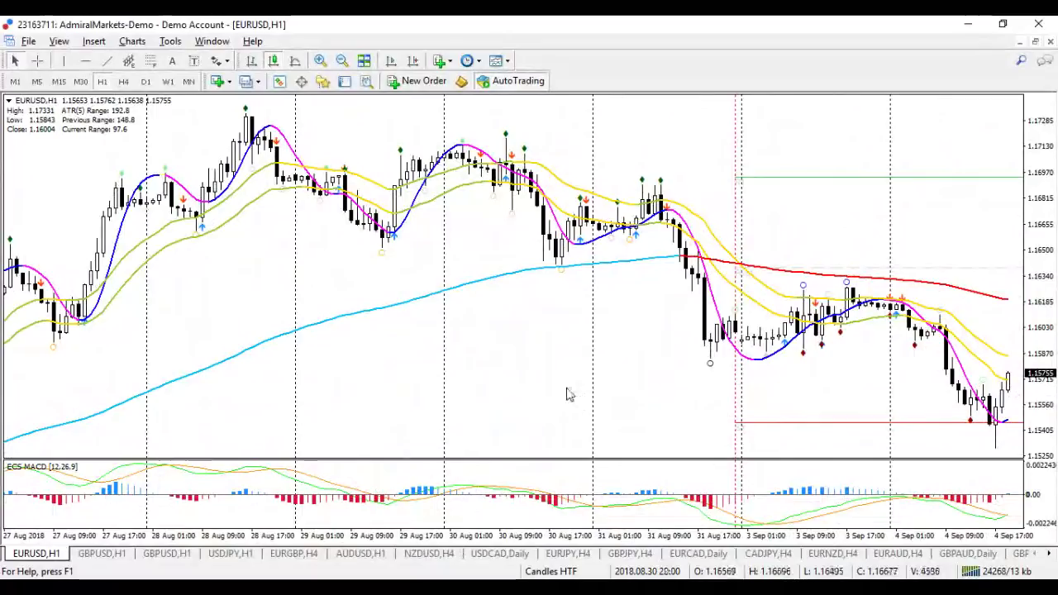
{"action": "key", "text": "Page_Up"}
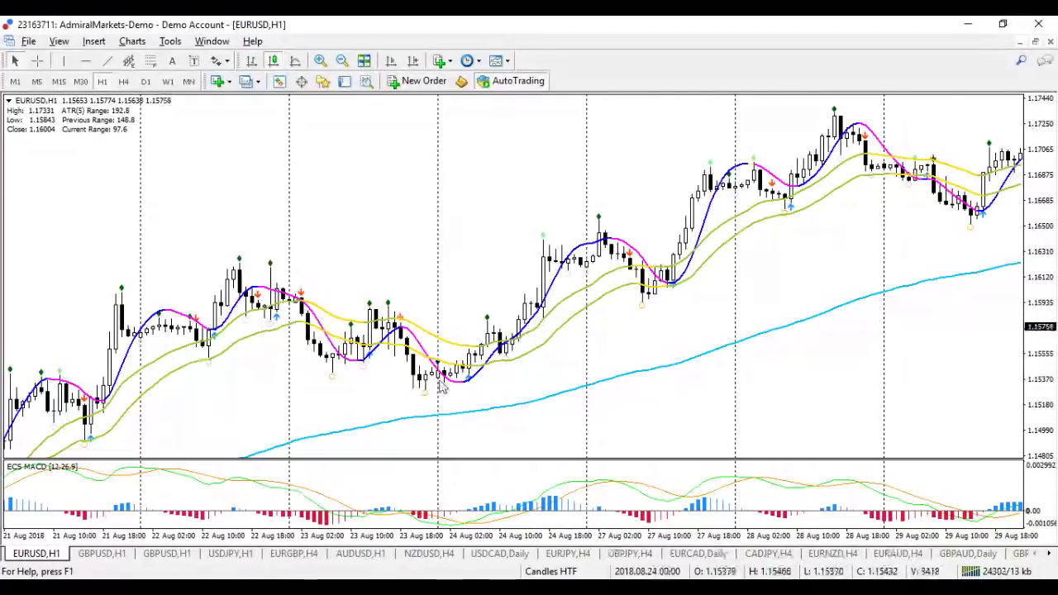
{"action": "mouse_move", "coordinate": [428, 401]}
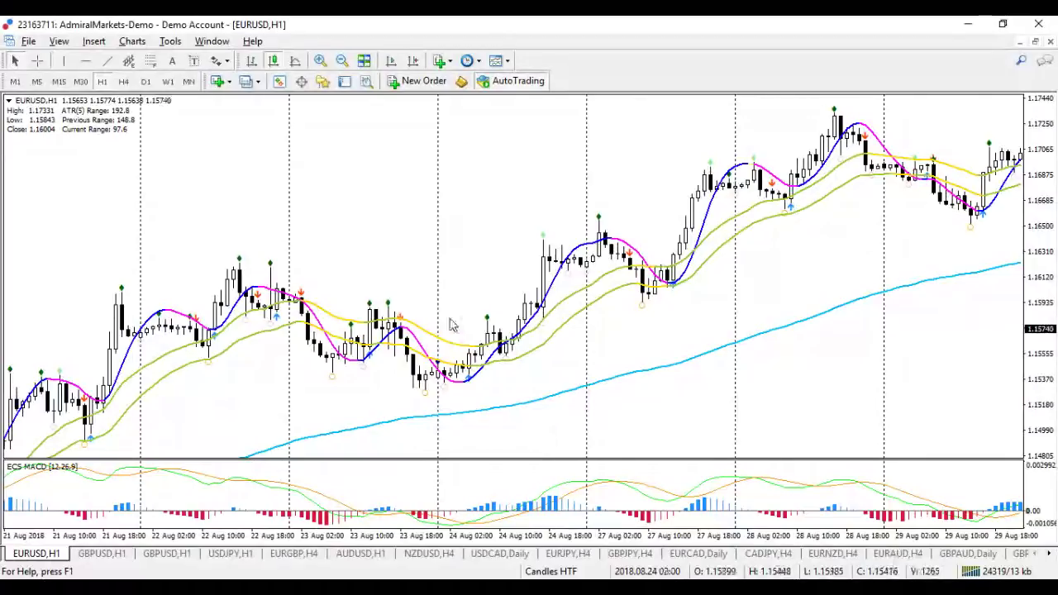
- Switch the EURUSD chart to the H4 timeframe and examine the 24 August pullback and early September 2018 price action
{"action": "scroll", "coordinate": [843, 184], "scroll_direction": "up", "scroll_amount": 2}
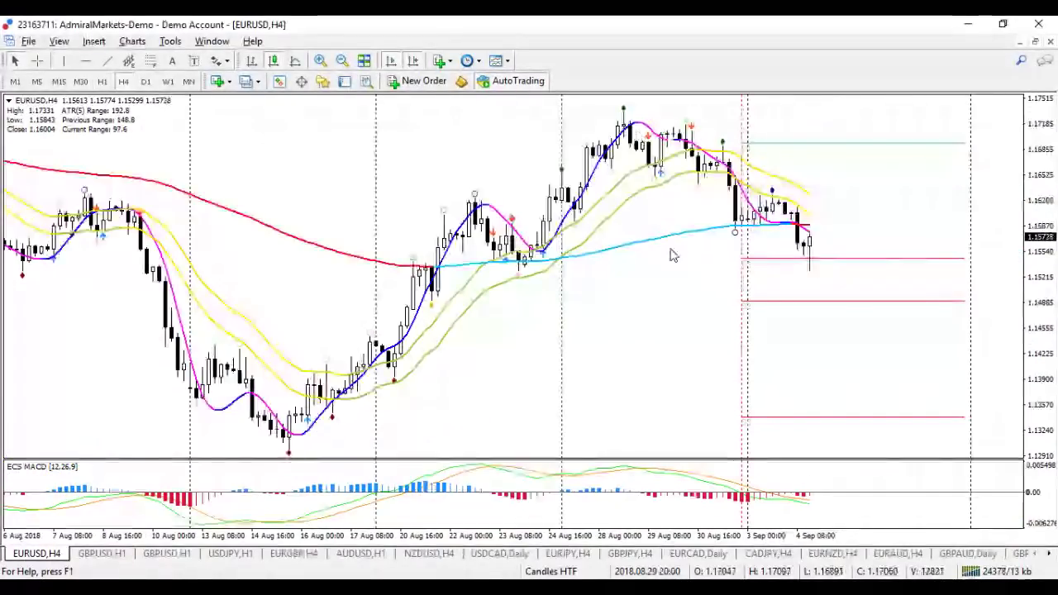
{"action": "mouse_move", "coordinate": [580, 256]}
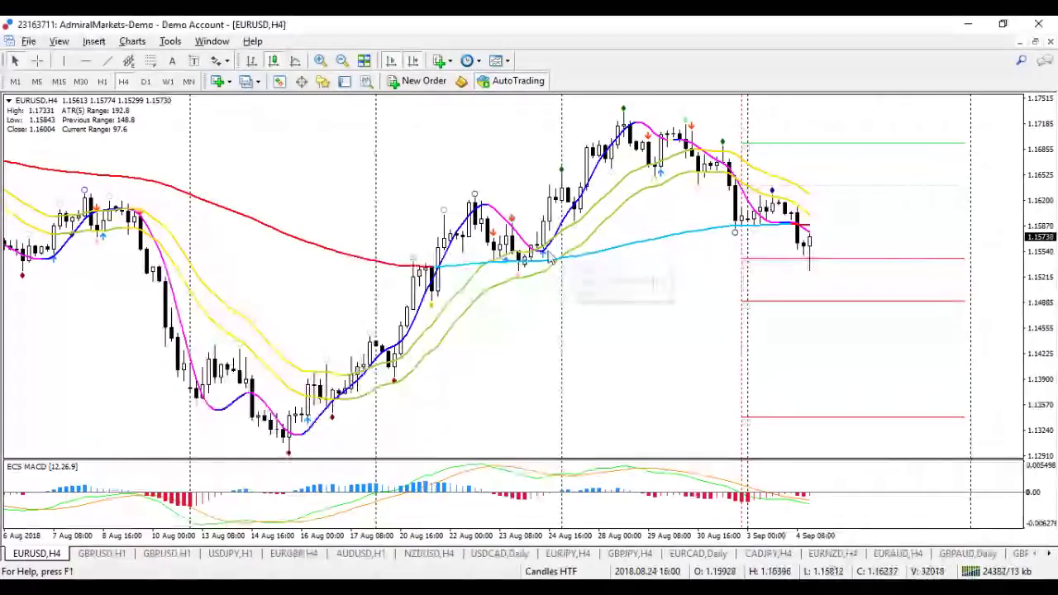
{"action": "mouse_move", "coordinate": [520, 280]}
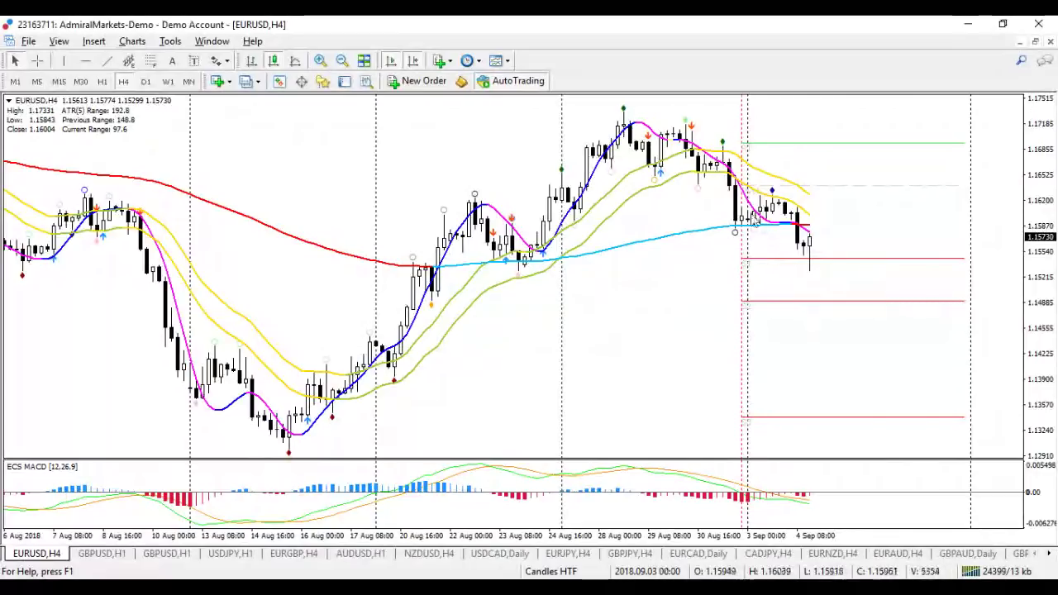
{"action": "mouse_move", "coordinate": [719, 180]}
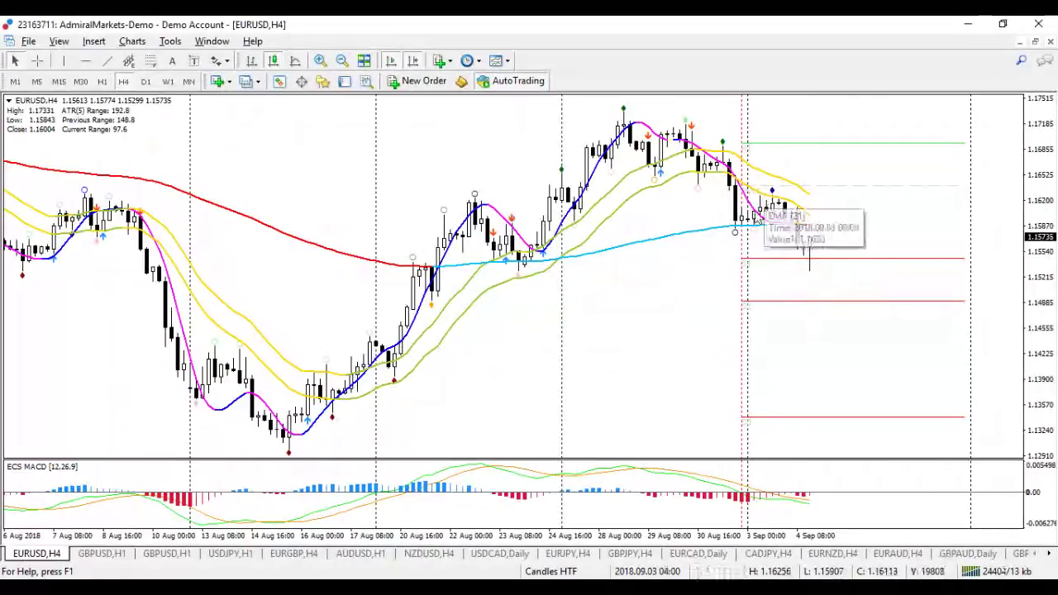
- Draw H4 horizontal lines at about 1.1652 and 1.1609, and a magenta zigzag rising from the latest candle to above 1.175
{"action": "mouse_move", "coordinate": [774, 192]}
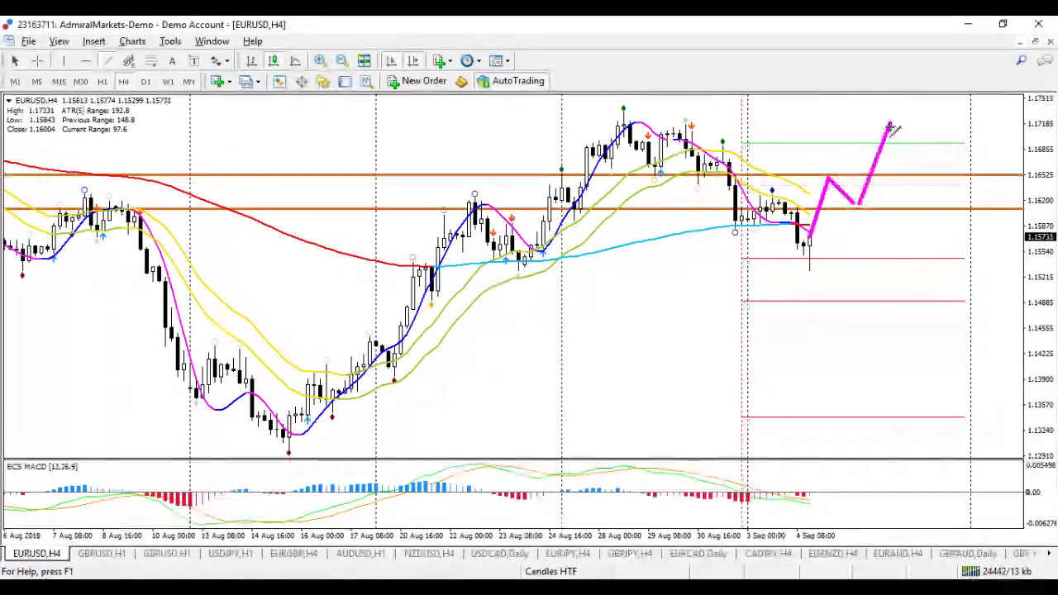
{"action": "left_click_drag", "start_coordinate": [892, 126], "coordinate": [939, 93]}
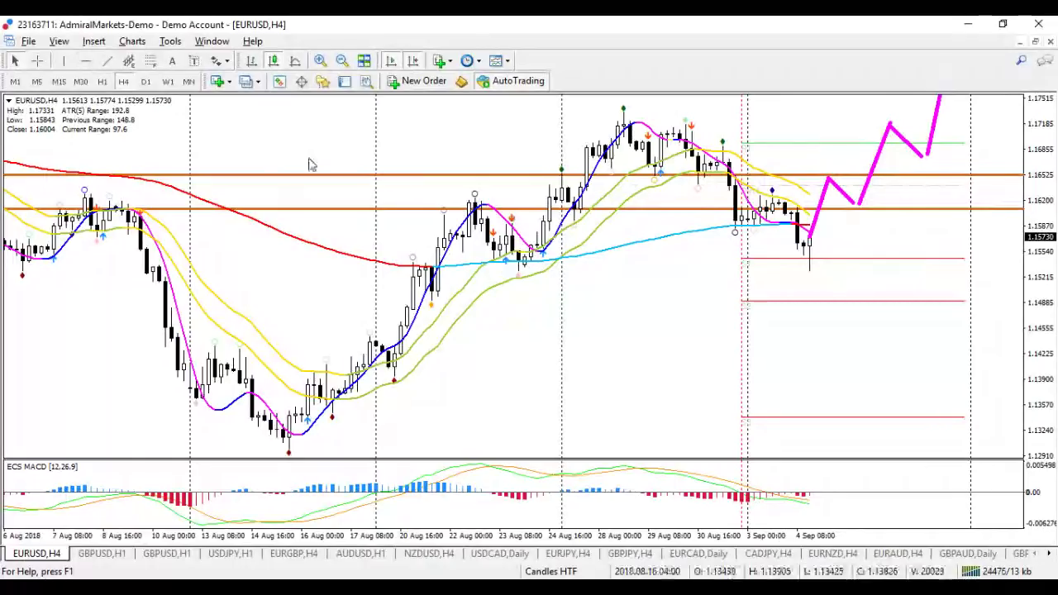
- Switch the EURUSD chart to M15 and draw a flat magenta trendline at about 1.1613 under the 3–4 September consolidation
{"action": "type", "text": "M15"}
{"action": "key", "text": "Return"}
{"action": "mouse_move", "coordinate": [405, 331]}
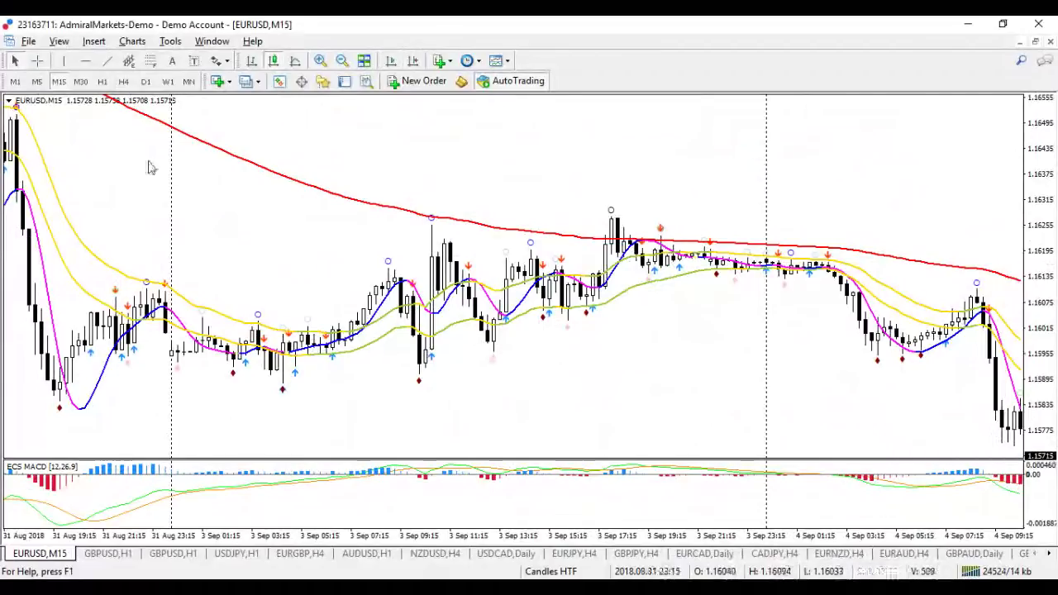
{"action": "left_click", "coordinate": [107, 61]}
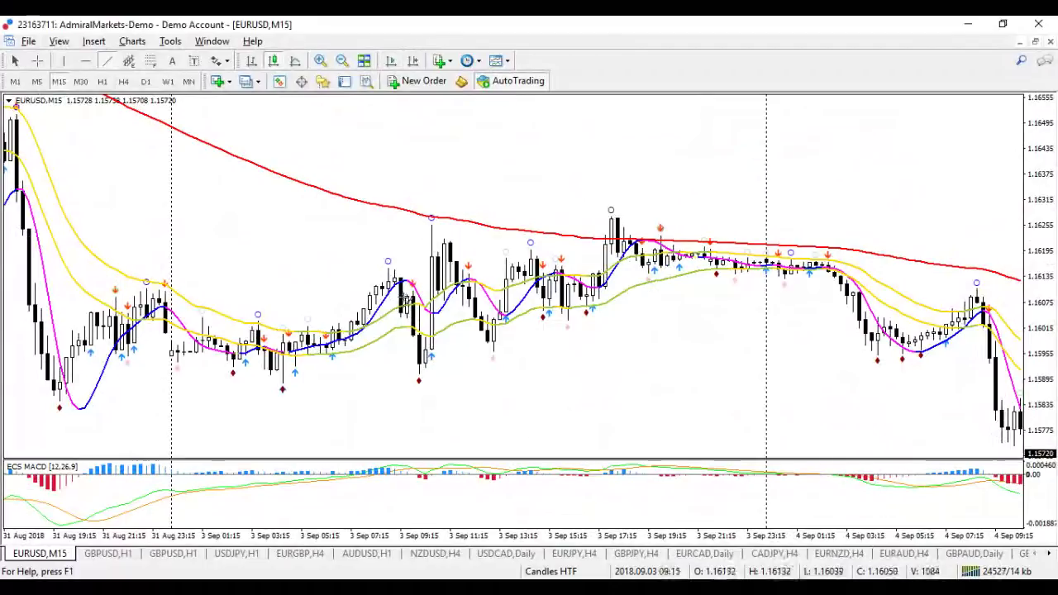
{"action": "mouse_move", "coordinate": [401, 296]}
{"action": "left_mouse_down"}
{"action": "mouse_move", "coordinate": [426, 398]}
{"action": "mouse_move", "coordinate": [451, 358]}
{"action": "mouse_move", "coordinate": [488, 443]}
{"action": "left_mouse_up"}
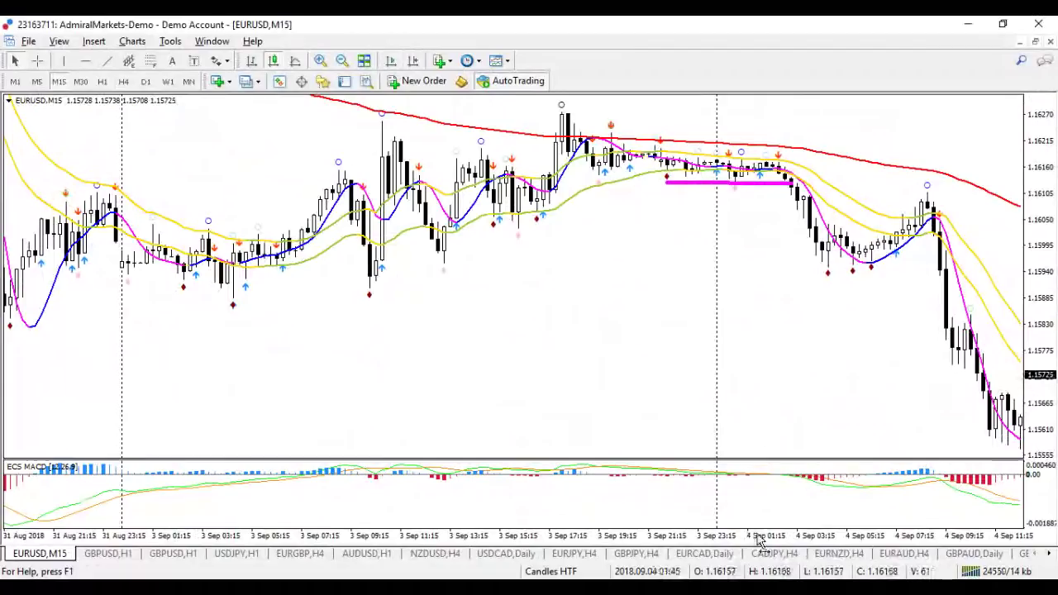
{"action": "left_click_drag", "start_coordinate": [761, 539], "coordinate": [851, 264]}
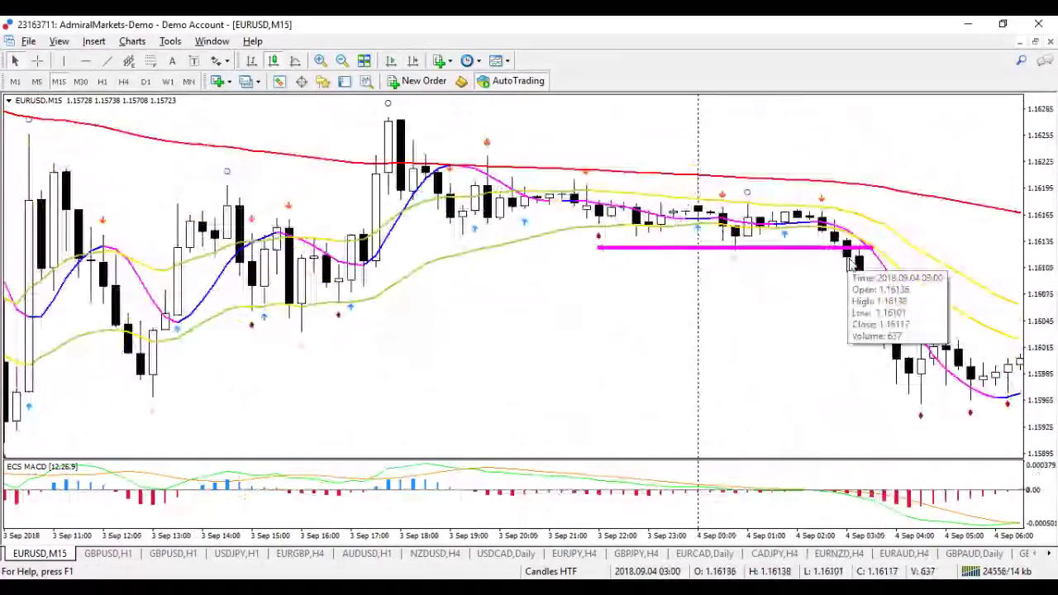
- Draw a horizontal line at about 1.1603 on the H1 EURUSD chart and return to the M15 timeframe
{"action": "left_click", "coordinate": [101, 81]}
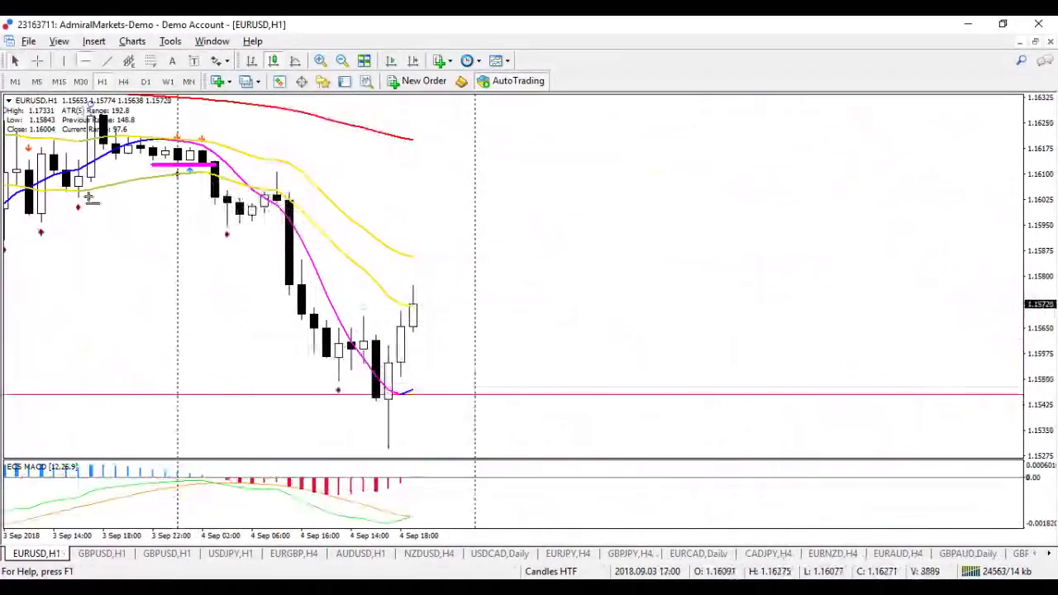
{"action": "left_click", "coordinate": [88, 197]}
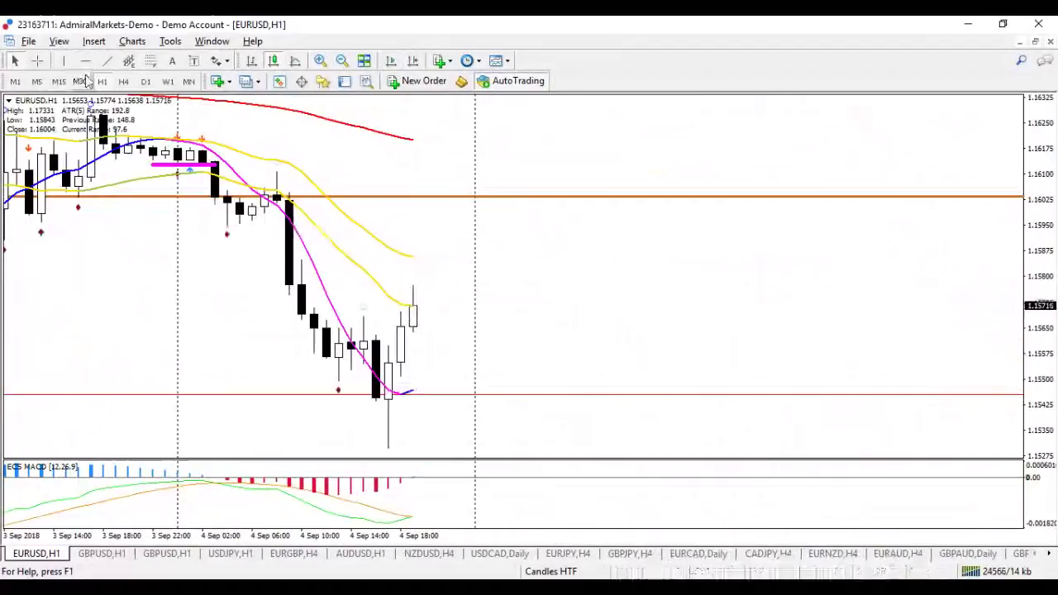
{"action": "left_click", "coordinate": [59, 81]}
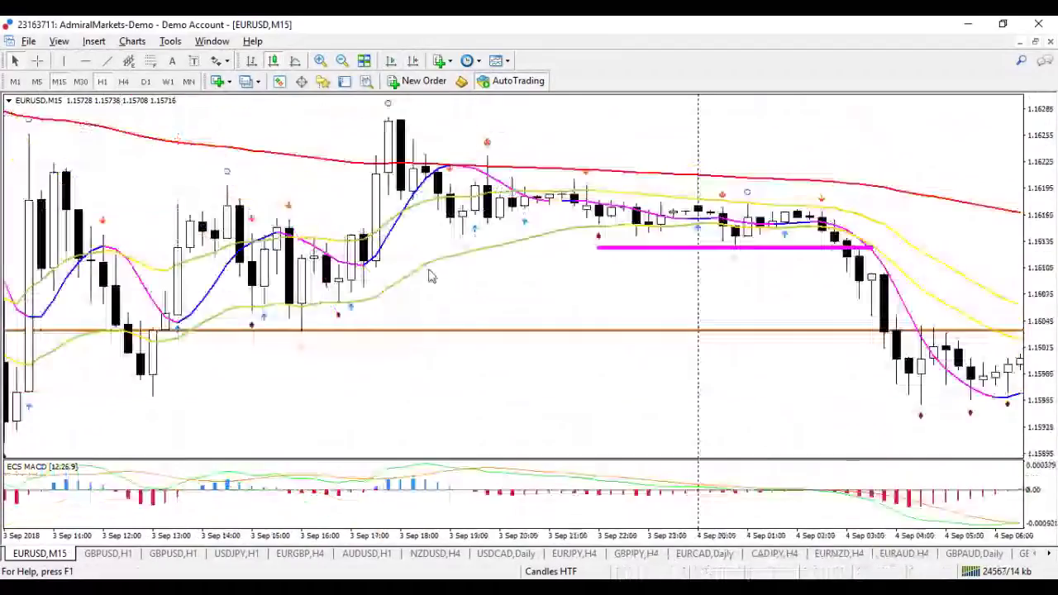
- Draw a horizontal line at about 1.1596 under the 4 September morning lows on M15 and examine the decline that follows
{"action": "scroll", "coordinate": [691, 221], "scroll_direction": "down", "scroll_amount": 3}
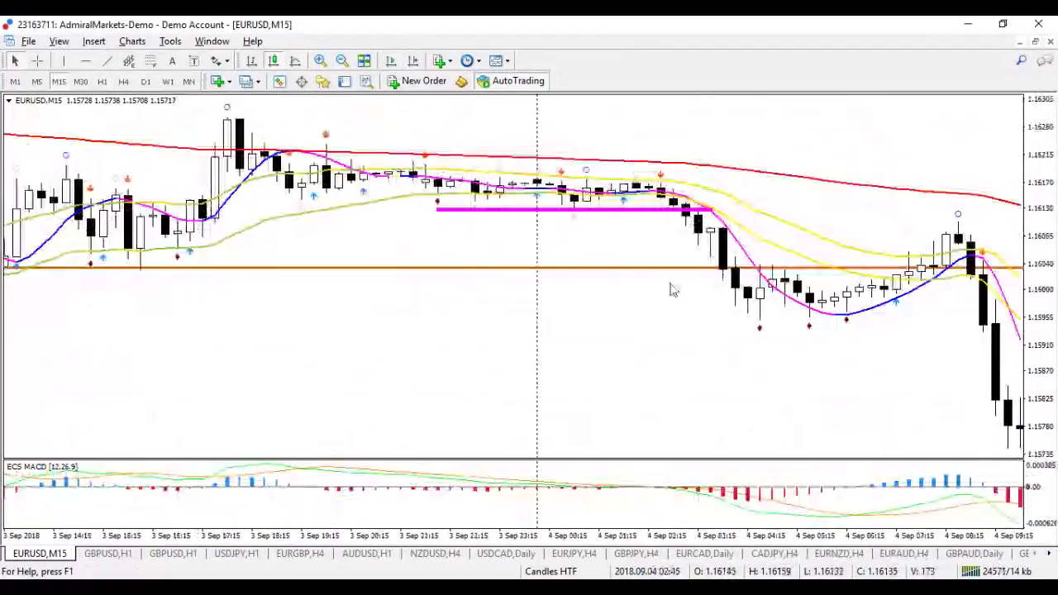
{"action": "scroll", "coordinate": [539, 230], "scroll_direction": "down", "scroll_amount": 3}
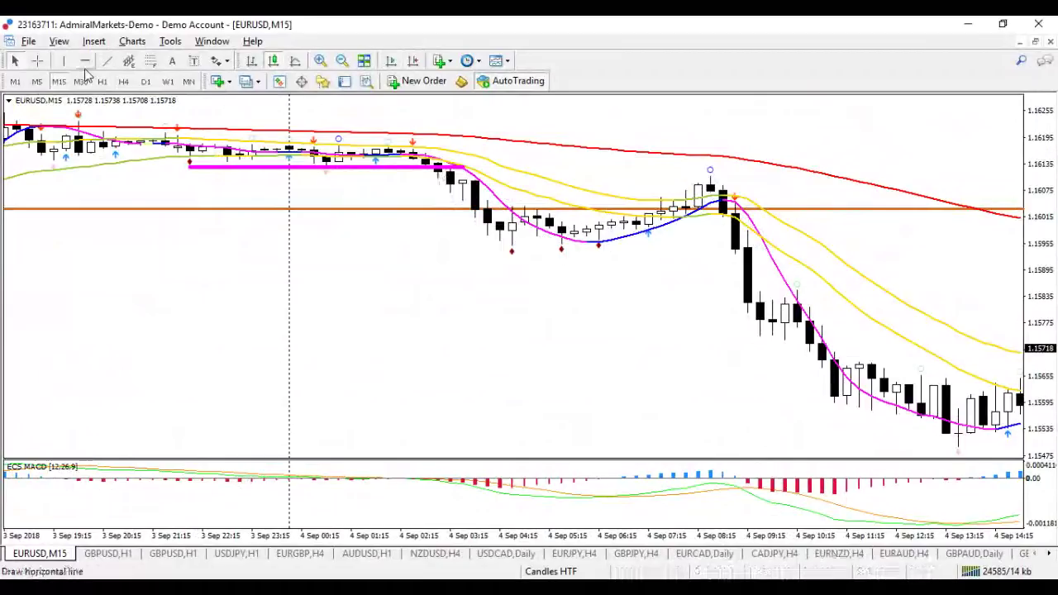
{"action": "left_click", "coordinate": [620, 244]}
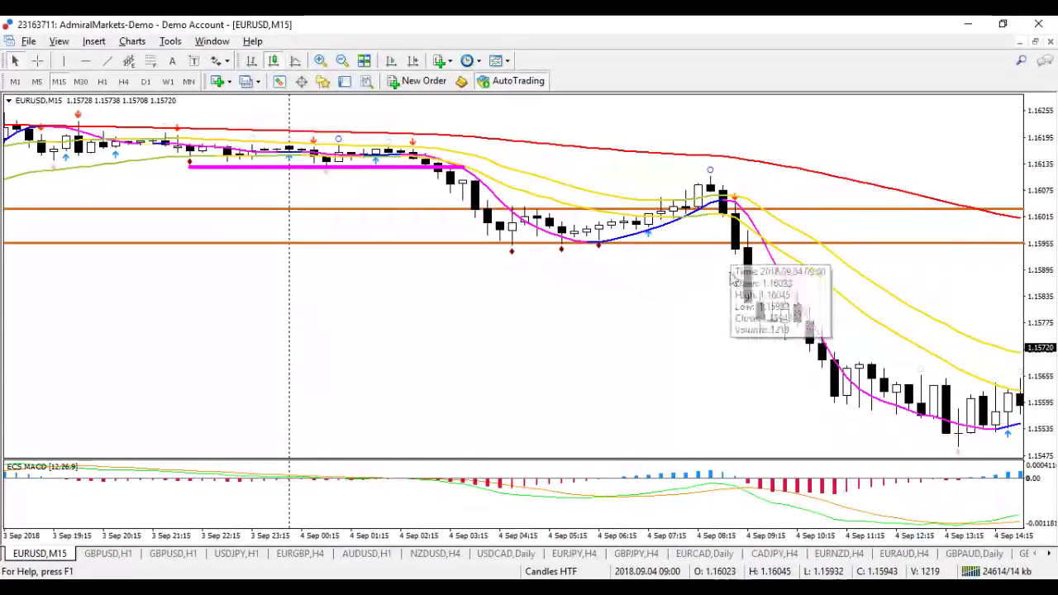
{"action": "scroll", "coordinate": [732, 280], "scroll_direction": "down", "scroll_amount": 5}
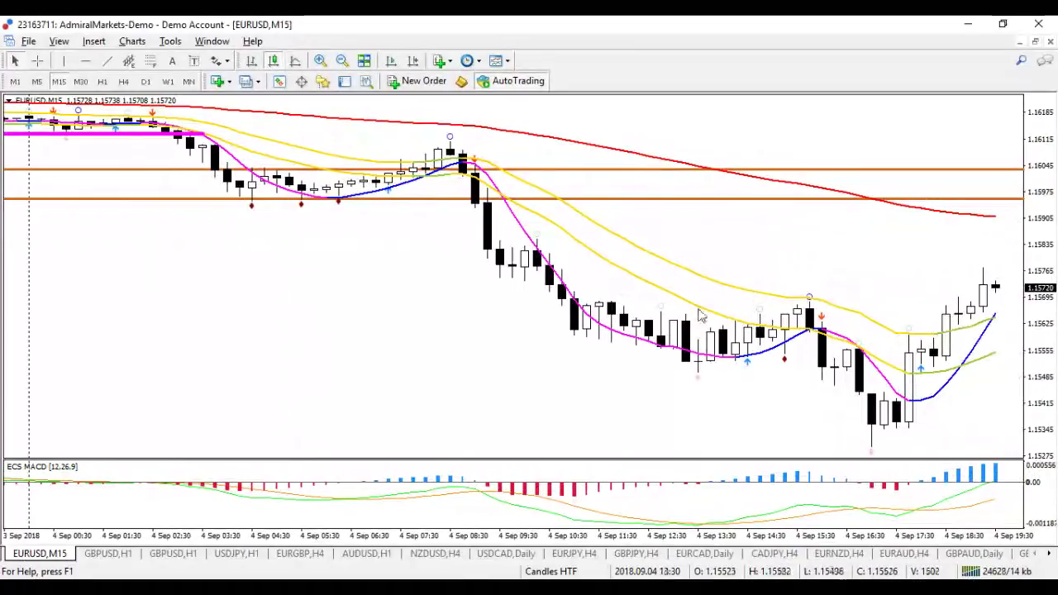
{"action": "mouse_move", "coordinate": [699, 315]}
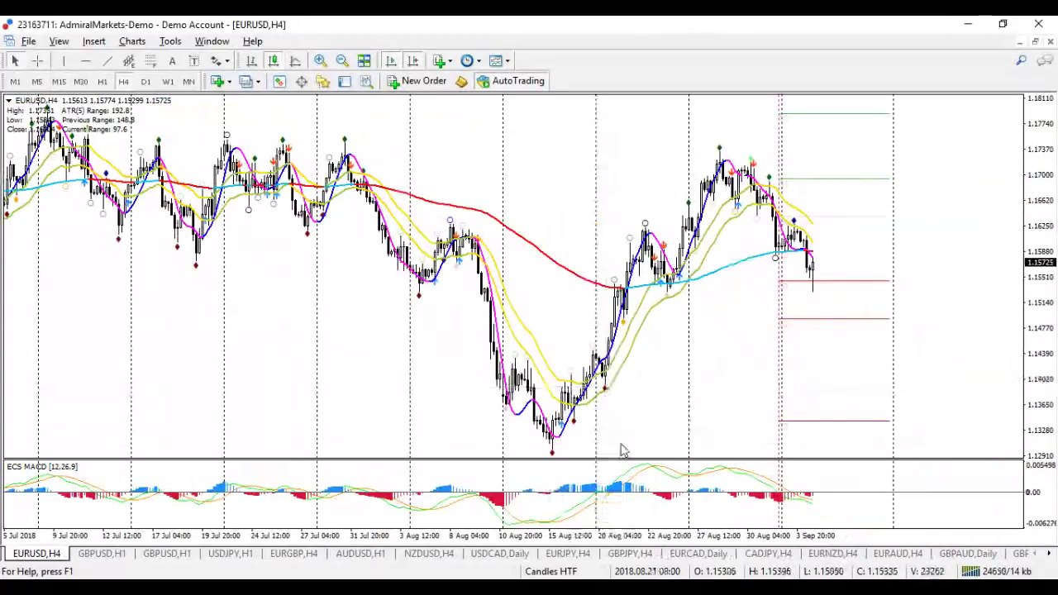
- Examine the H4 EURUSD uptrend of August 2018, focusing on the 20 August pullback to the moving averages and its fractal
{"action": "key", "text": "plus"}
{"action": "left_click", "coordinate": [393, 62]}
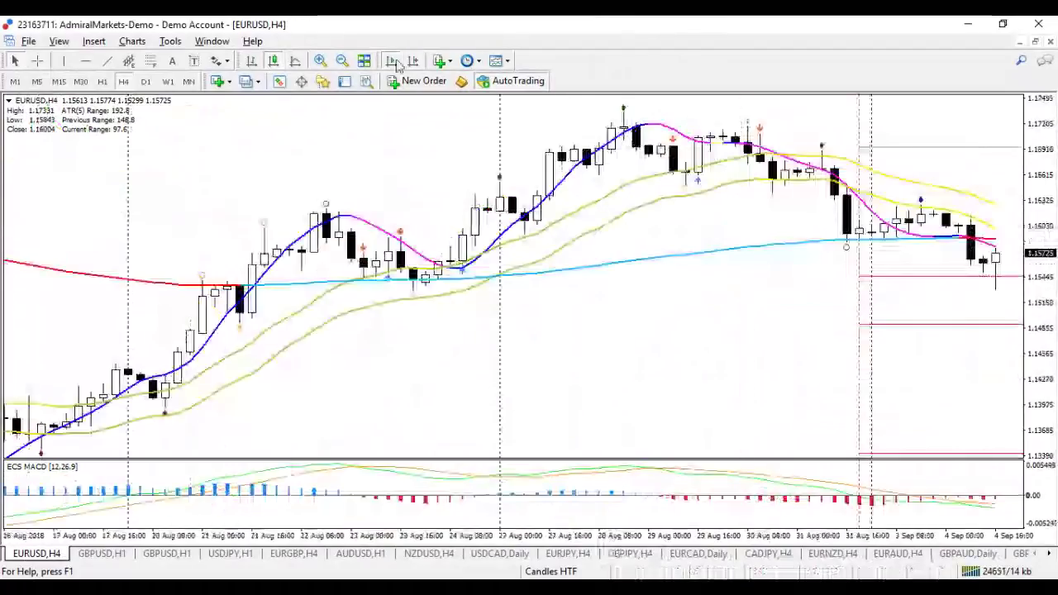
{"action": "scroll", "coordinate": [371, 389], "scroll_direction": "down", "scroll_amount": 3}
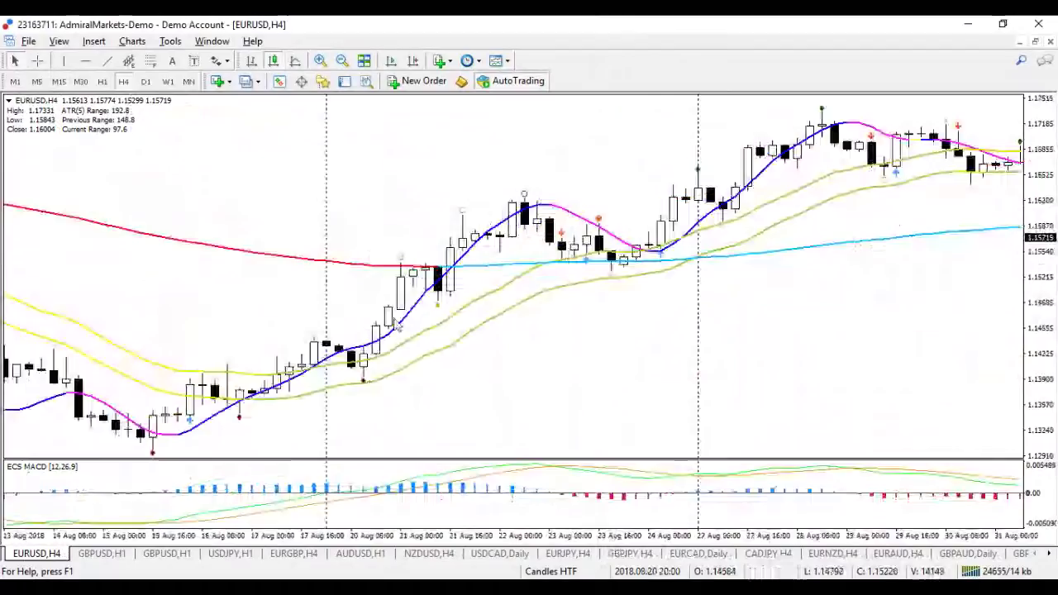
{"action": "mouse_move", "coordinate": [369, 364]}
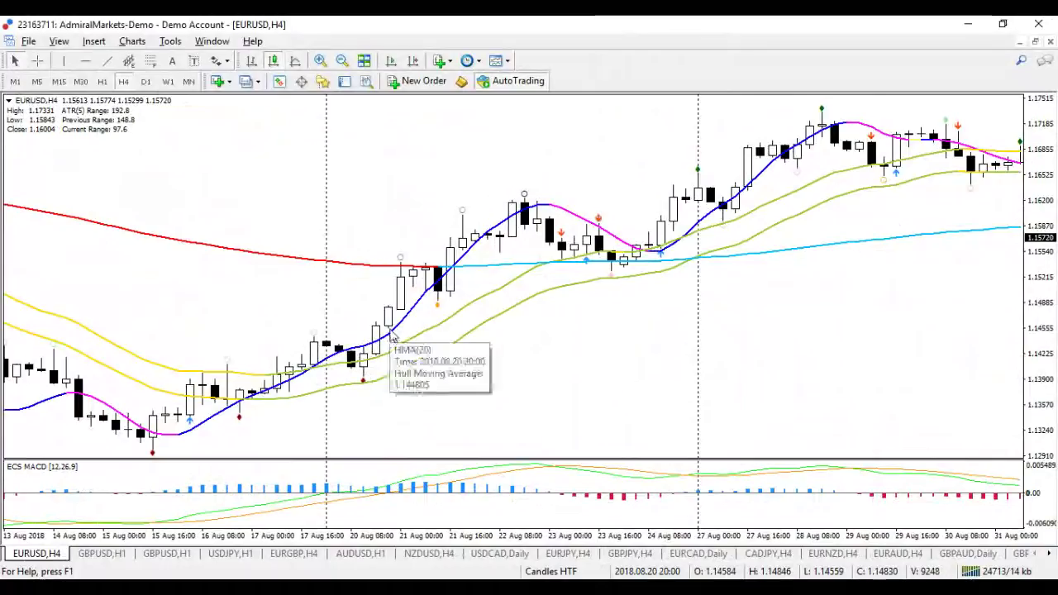
{"action": "mouse_move", "coordinate": [363, 389]}
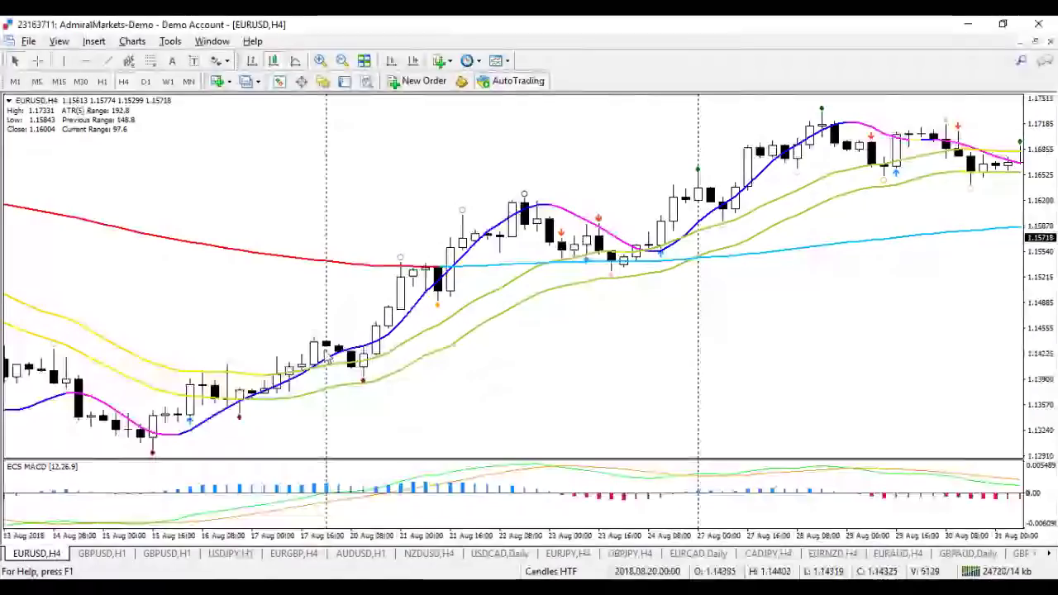
{"action": "key", "text": "minus"}
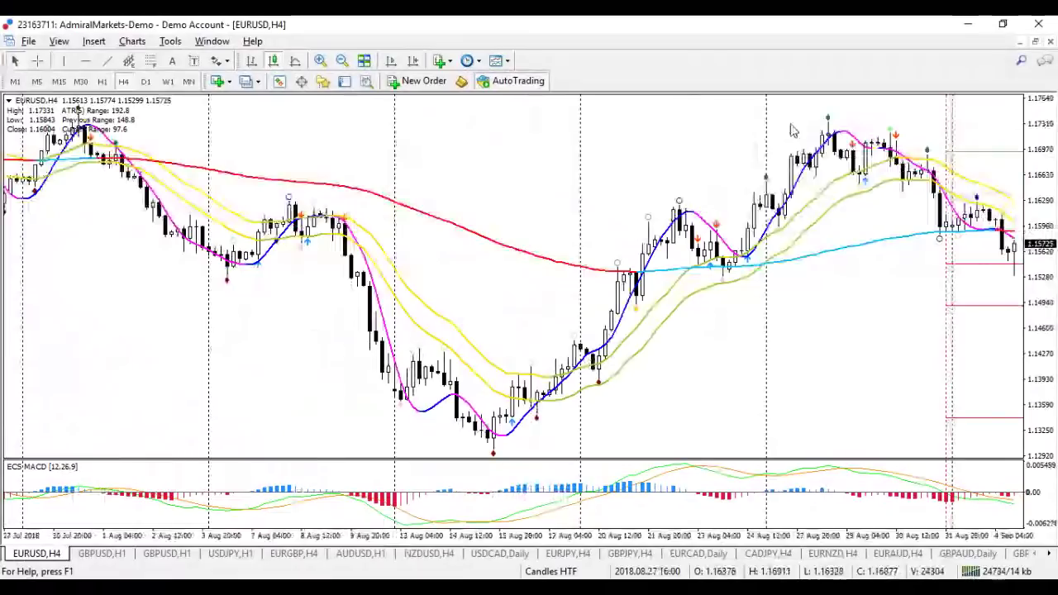
- Return the H4 EURUSD chart to the latest candles with auto scroll and chart shift, and examine the late-August top and pullbacks
{"action": "left_click", "coordinate": [394, 62]}
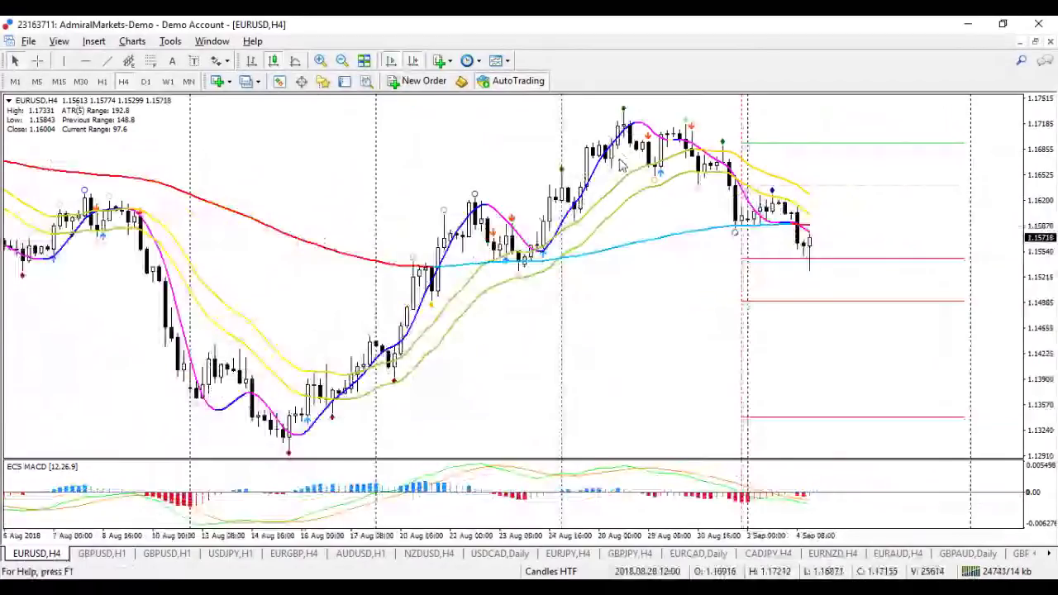
{"action": "mouse_move", "coordinate": [653, 172]}
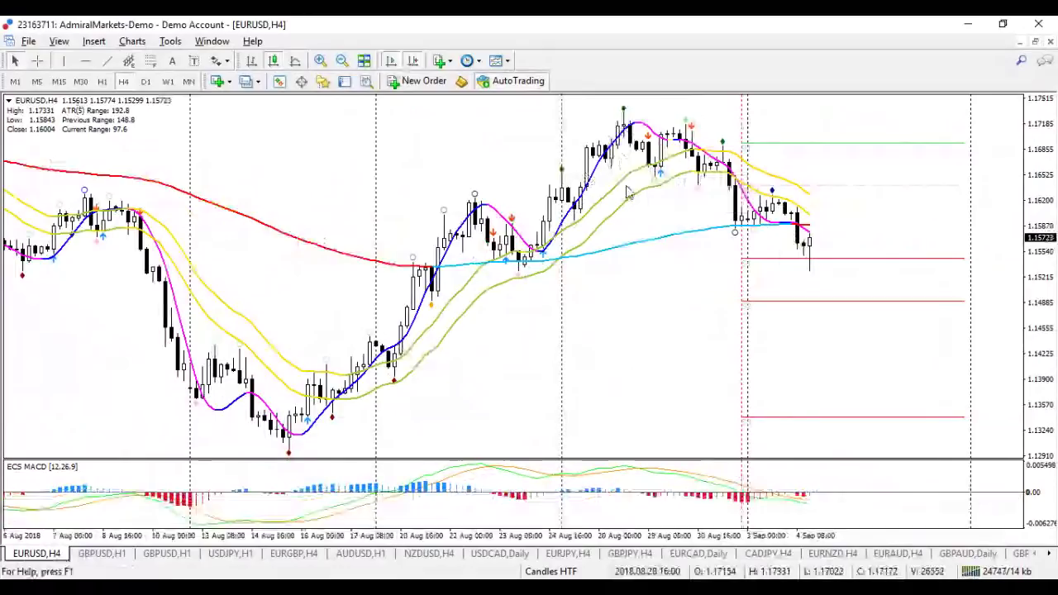
{"action": "middle_click", "coordinate": [416, 306]}
{"action": "left_click_drag", "start_coordinate": [416, 306], "coordinate": [699, 192]}
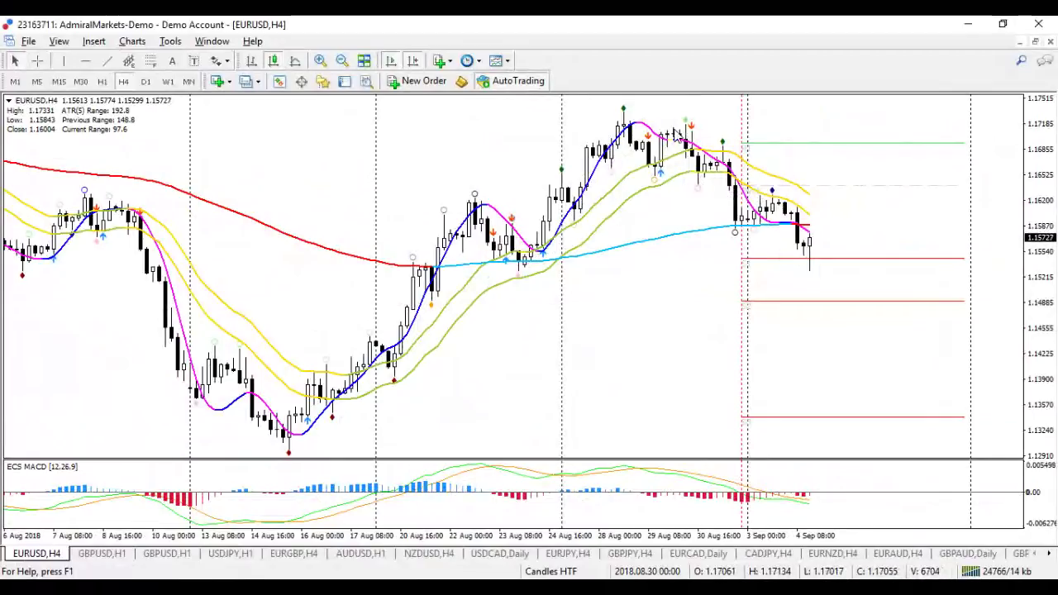
{"action": "mouse_move", "coordinate": [683, 142]}
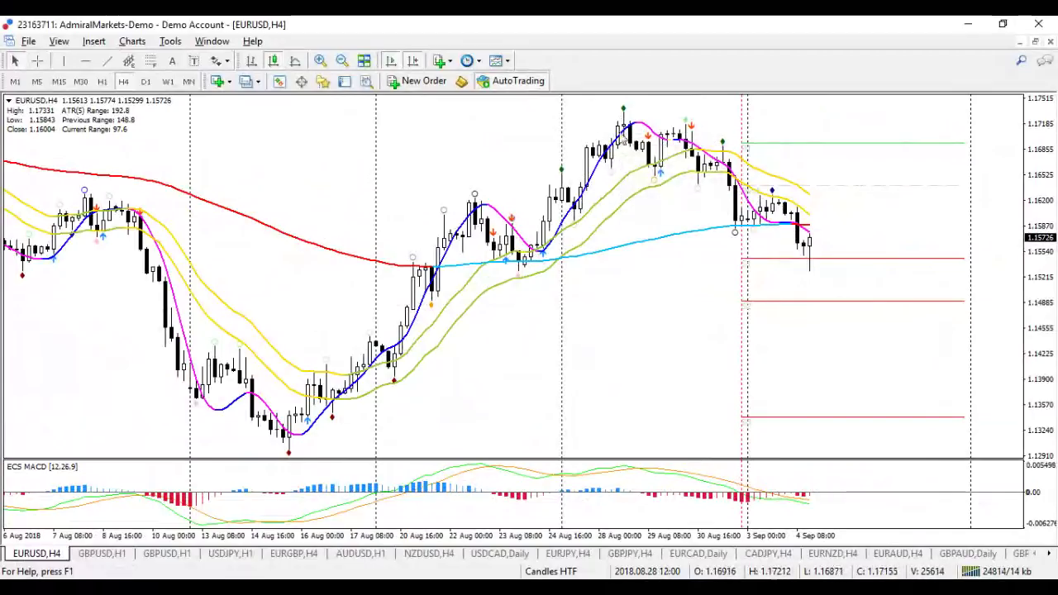
{"action": "mouse_move", "coordinate": [626, 144]}
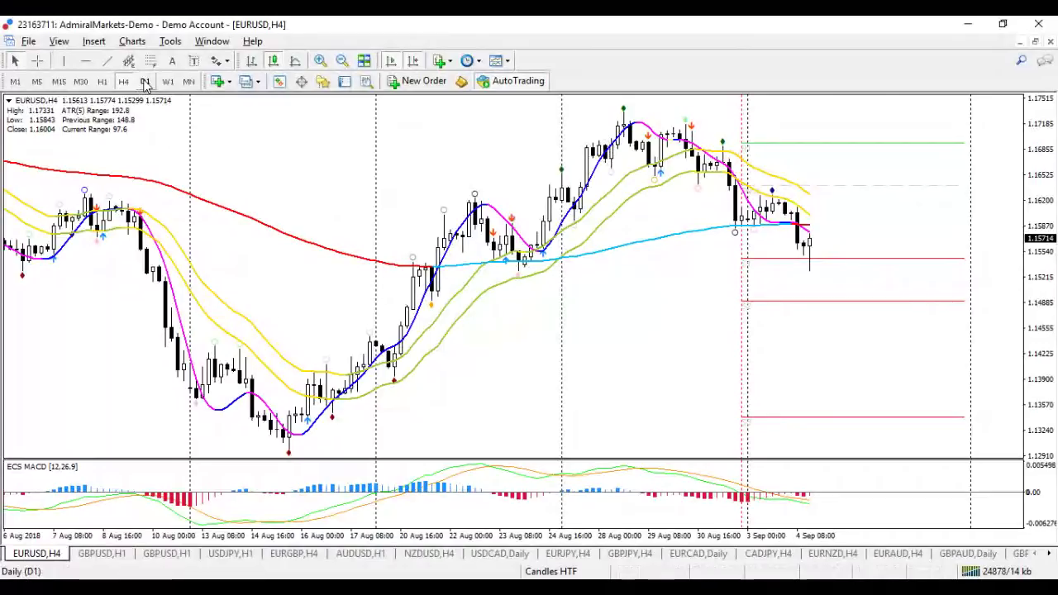
- Switch EURUSD to Daily and draw a descending trendline along the June–July highs, from about 1.184 to about 1.170 in mid-August
{"action": "left_click", "coordinate": [145, 81]}
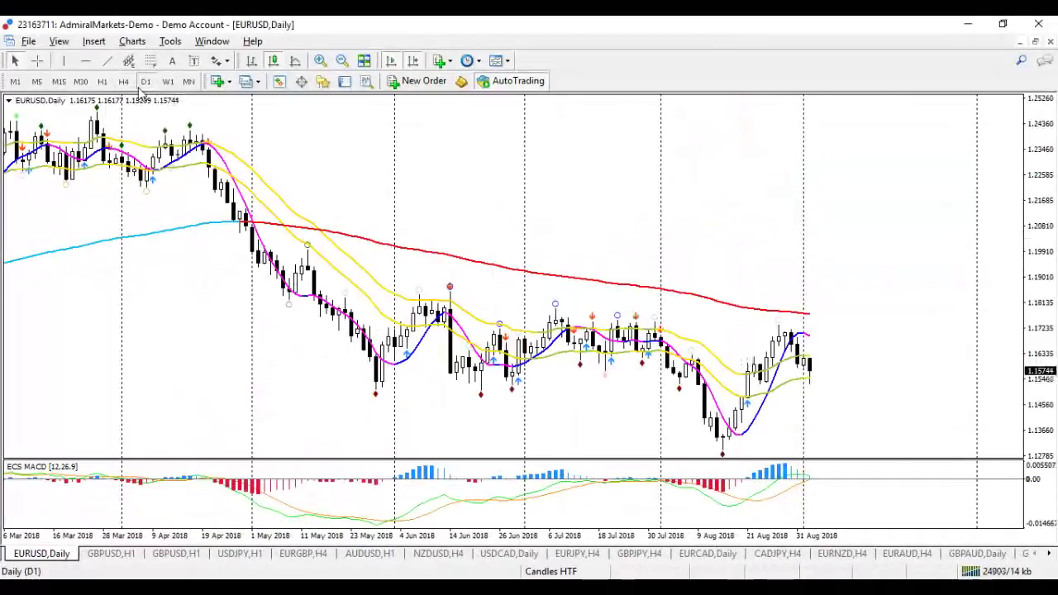
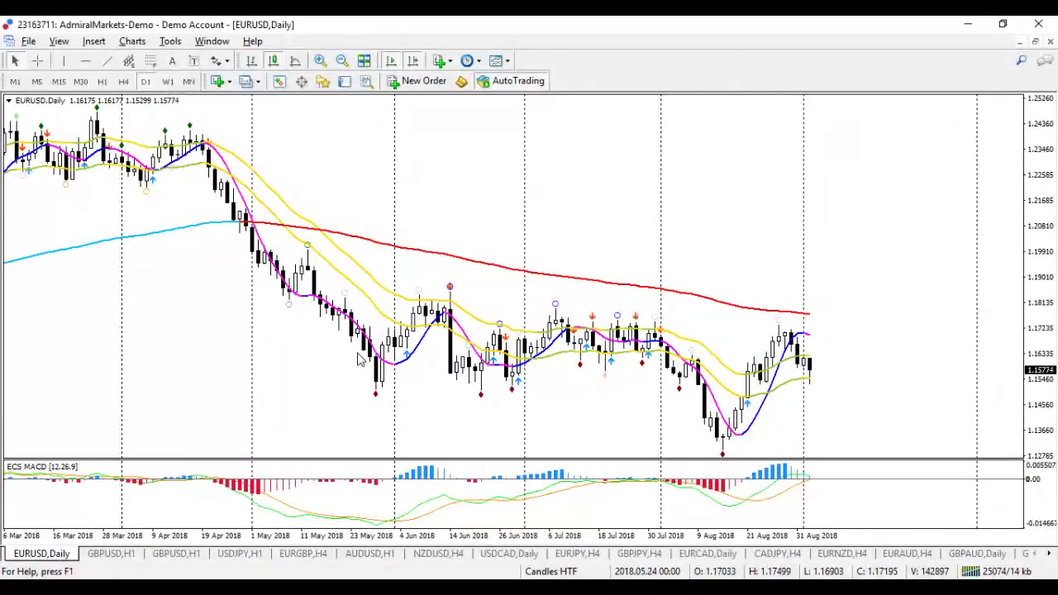
{"action": "left_click", "coordinate": [107, 62]}
{"action": "mouse_move", "coordinate": [430, 298]}
{"action": "left_mouse_down"}
{"action": "mouse_move", "coordinate": [703, 301]}
{"action": "mouse_move", "coordinate": [719, 334]}
{"action": "left_mouse_up"}
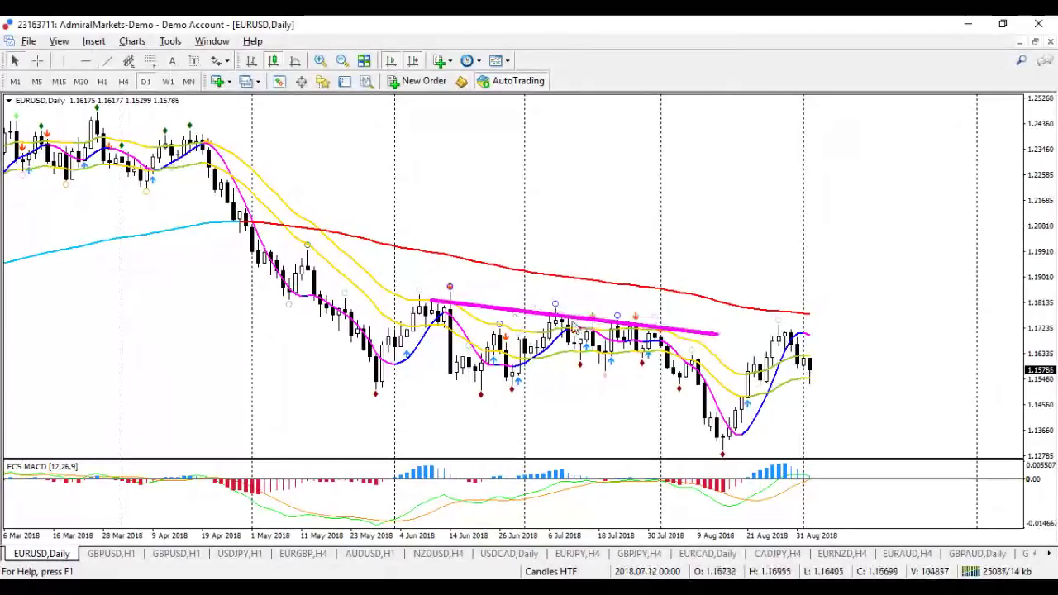
{"action": "left_click_drag", "start_coordinate": [430, 299], "coordinate": [418, 295]}
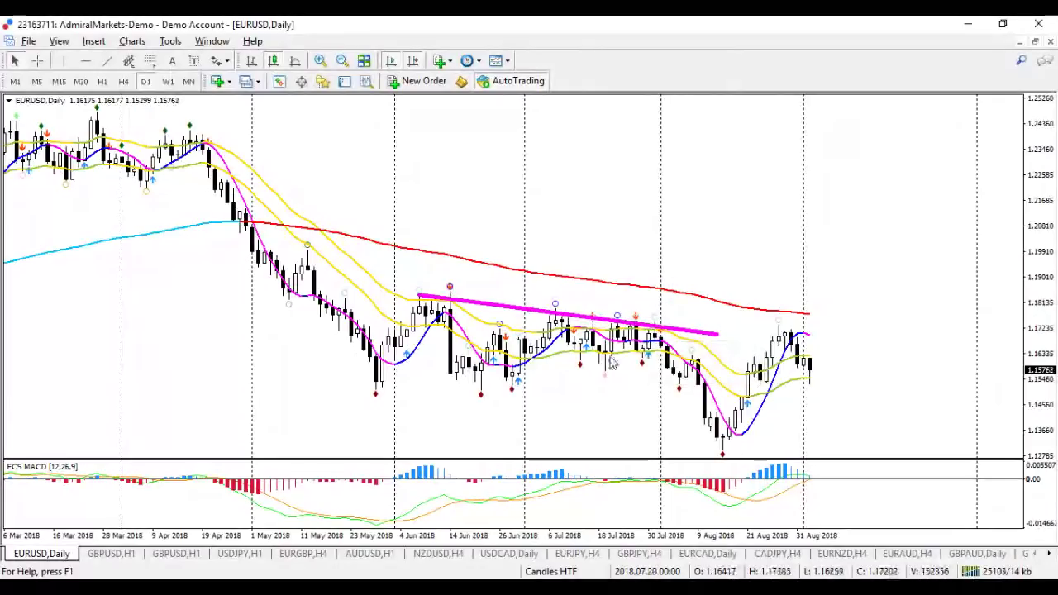
{"action": "mouse_move", "coordinate": [654, 337]}
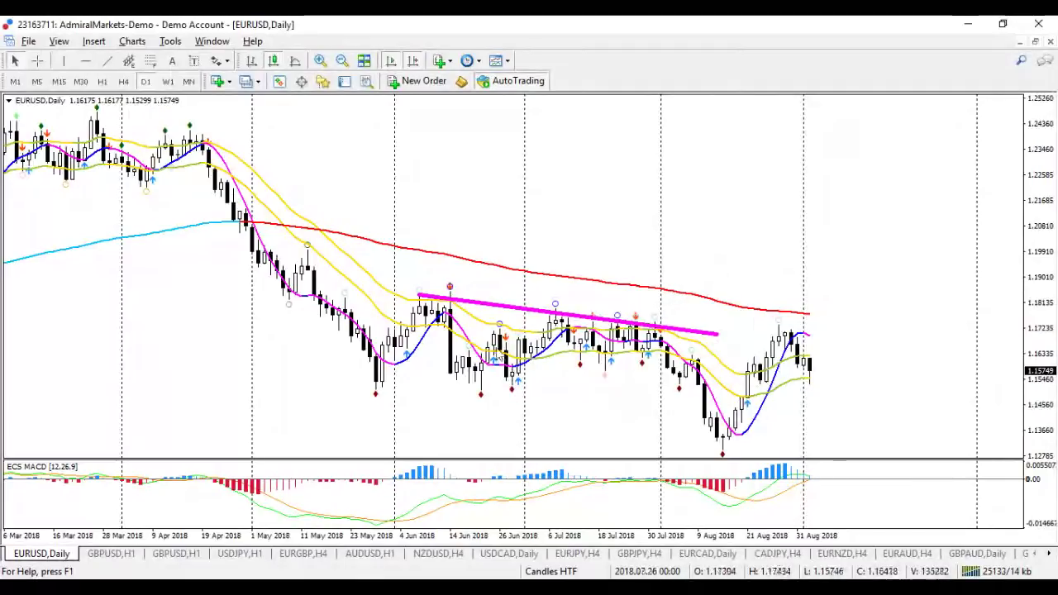
- Draw a trendline zigzag from the late-May low to the mid-June high, down to about 1.162 in late July and up to about 1.196
{"action": "left_click", "coordinate": [107, 61]}
{"action": "mouse_move", "coordinate": [376, 394]}
{"action": "left_mouse_down"}
{"action": "mouse_move", "coordinate": [447, 290]}
{"action": "mouse_move", "coordinate": [644, 357]}
{"action": "left_mouse_up"}
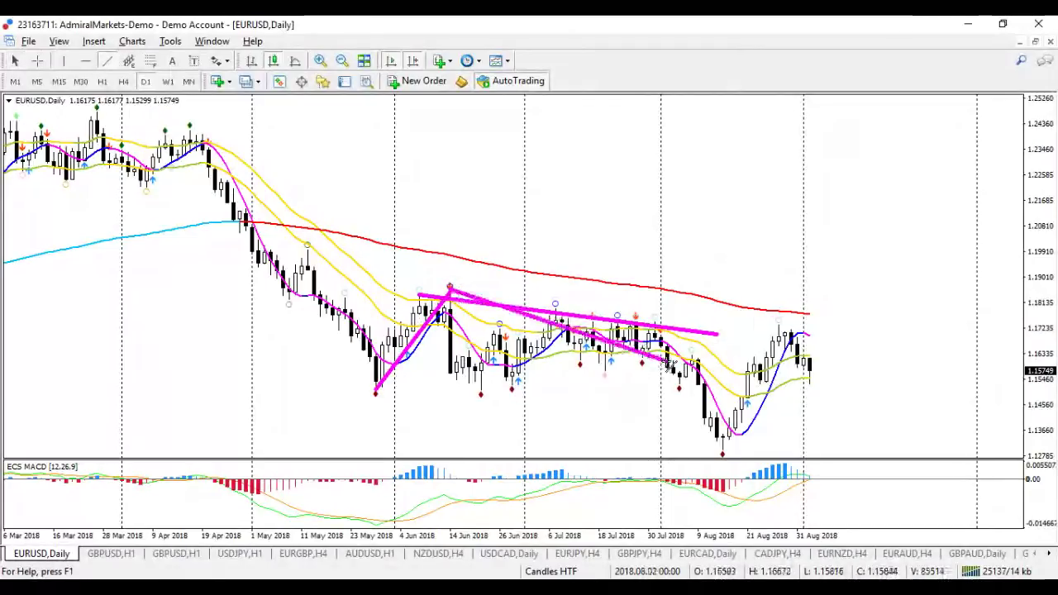
{"action": "left_click", "coordinate": [106, 62]}
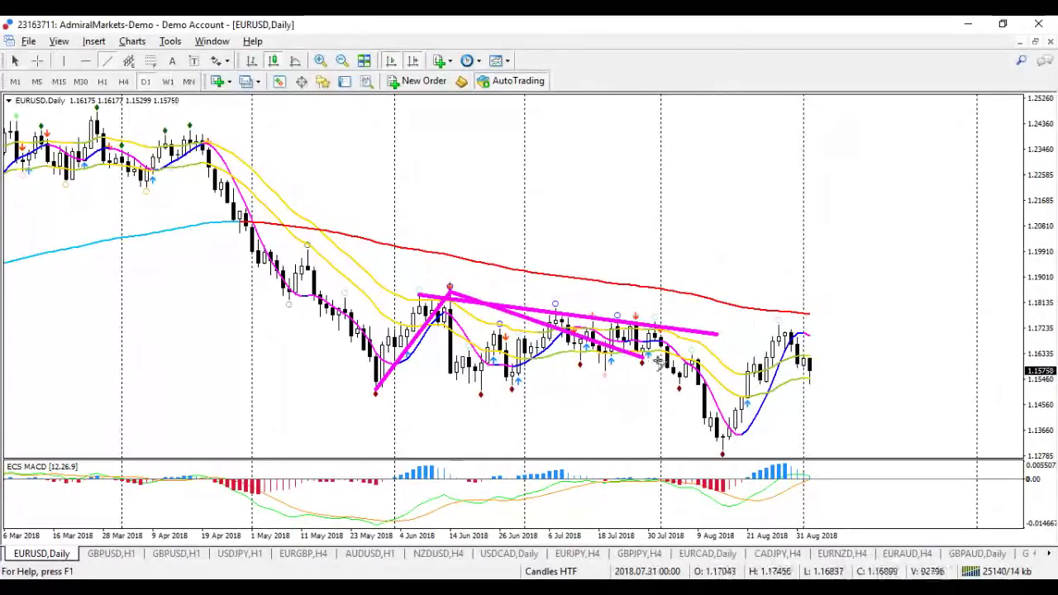
{"action": "left_click_drag", "start_coordinate": [644, 358], "coordinate": [697, 261]}
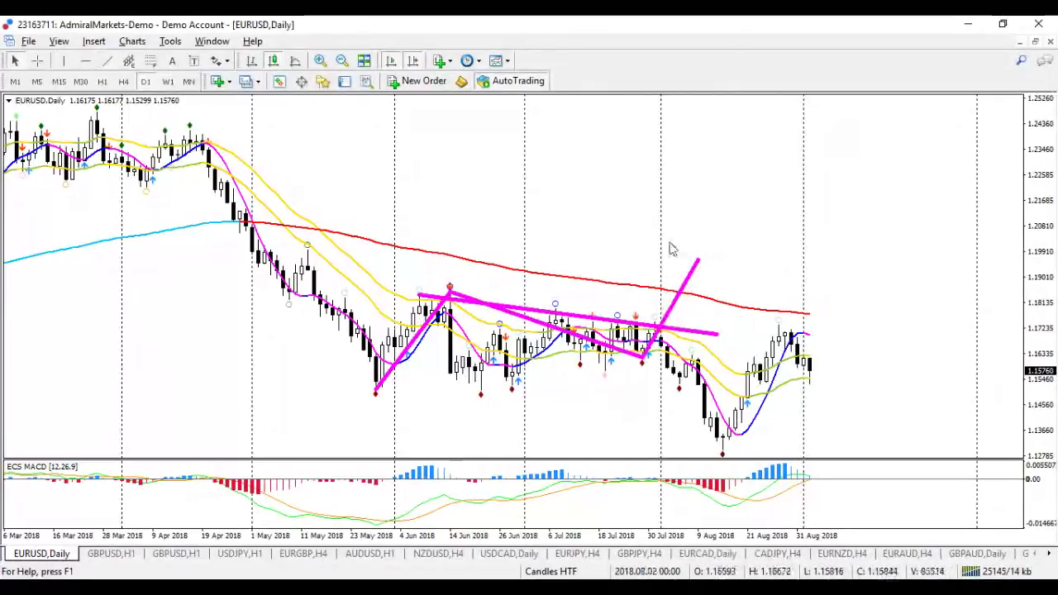
- Add a trendline and reposition it to descend from the projected peak at about 1.196 to about 1.170
{"action": "left_click", "coordinate": [107, 61]}
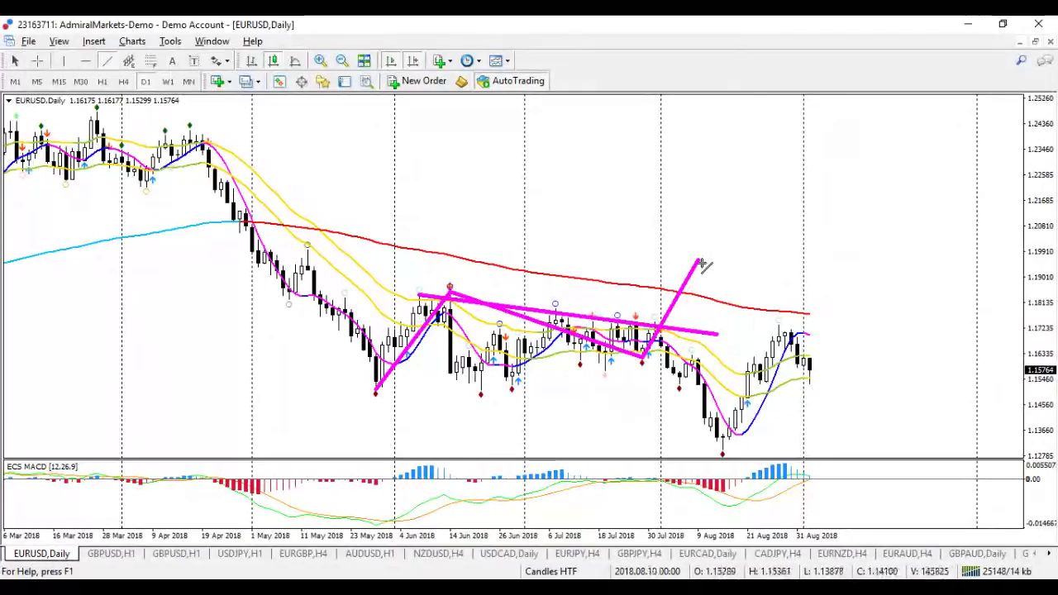
{"action": "left_click_drag", "start_coordinate": [702, 263], "coordinate": [760, 183]}
{"action": "left_click", "coordinate": [741, 236]}
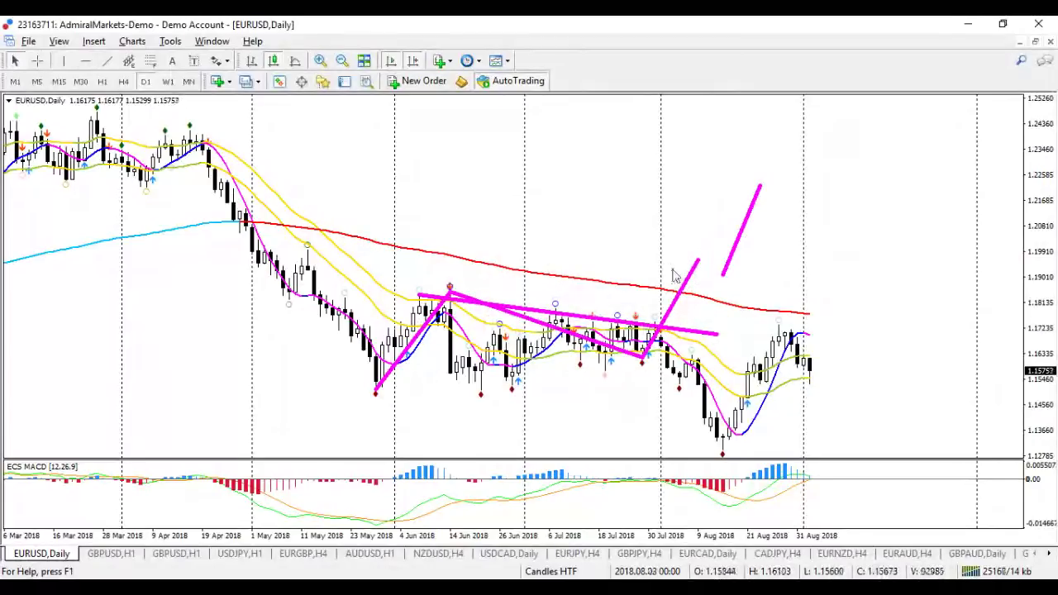
{"action": "left_click_drag", "start_coordinate": [751, 232], "coordinate": [683, 314]}
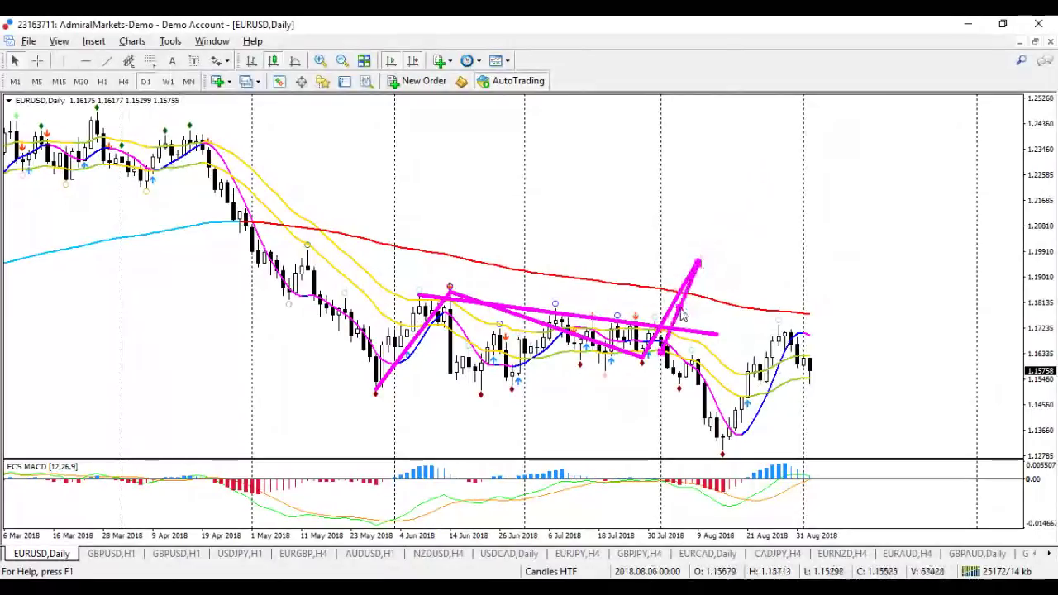
{"action": "left_click_drag", "start_coordinate": [663, 349], "coordinate": [738, 343]}
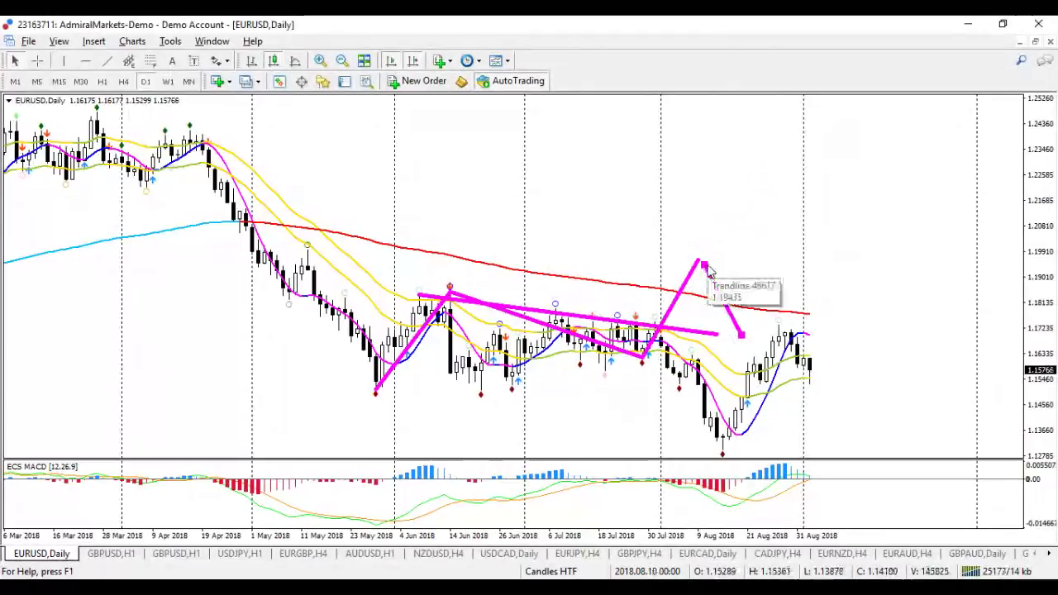
{"action": "left_click_drag", "start_coordinate": [705, 268], "coordinate": [700, 265]}
- Extend the projected zigzag with a rise to about 1.184 and a steep decline to about 1.131
{"action": "left_click", "coordinate": [106, 61]}
{"action": "left_click_drag", "start_coordinate": [743, 336], "coordinate": [767, 294]}
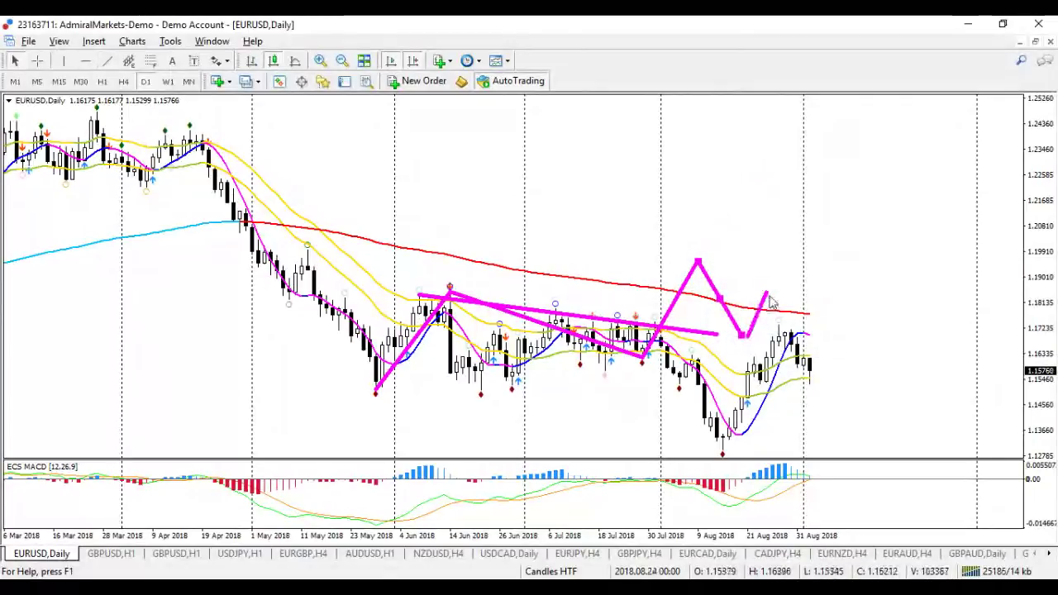
{"action": "left_click", "coordinate": [106, 61]}
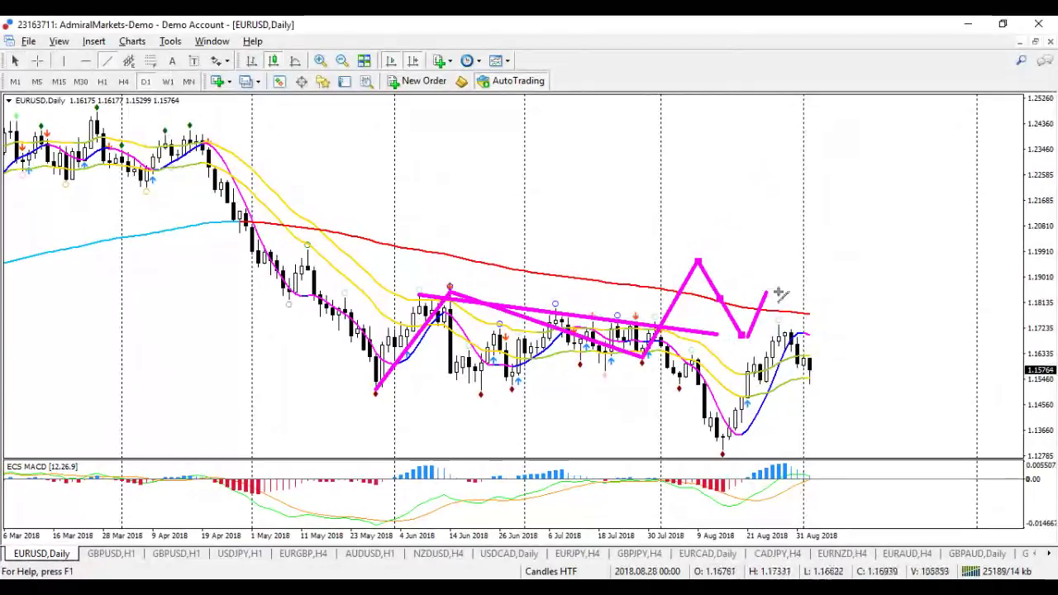
{"action": "left_click_drag", "start_coordinate": [769, 296], "coordinate": [835, 445]}
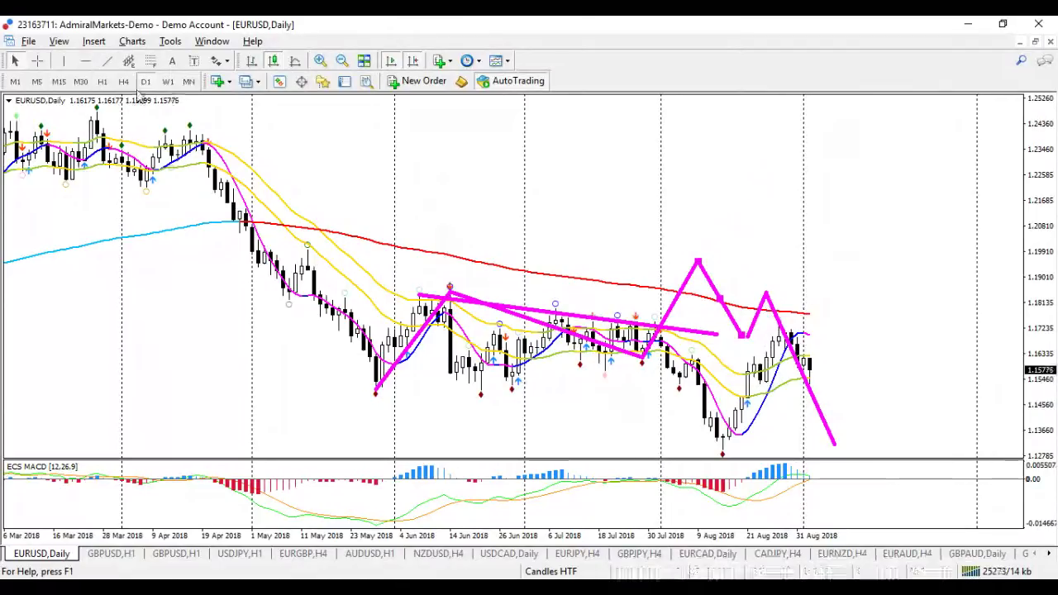
- Compare EURUSD on H1 and M15, and examine the 4 September 17:00 candle and rebound up close on H1
{"action": "left_click", "coordinate": [102, 81]}
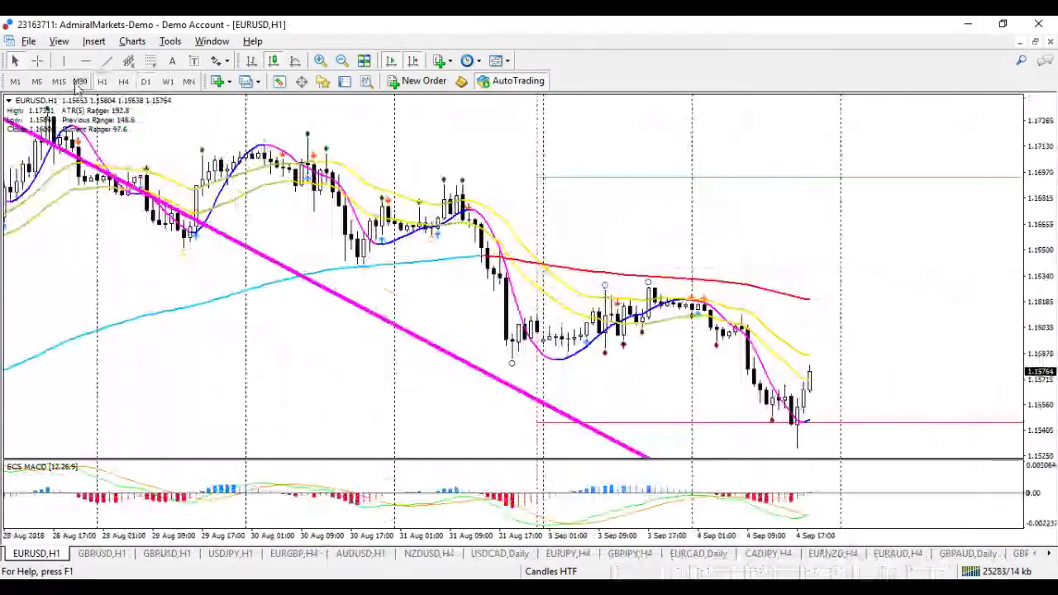
{"action": "left_click", "coordinate": [63, 82]}
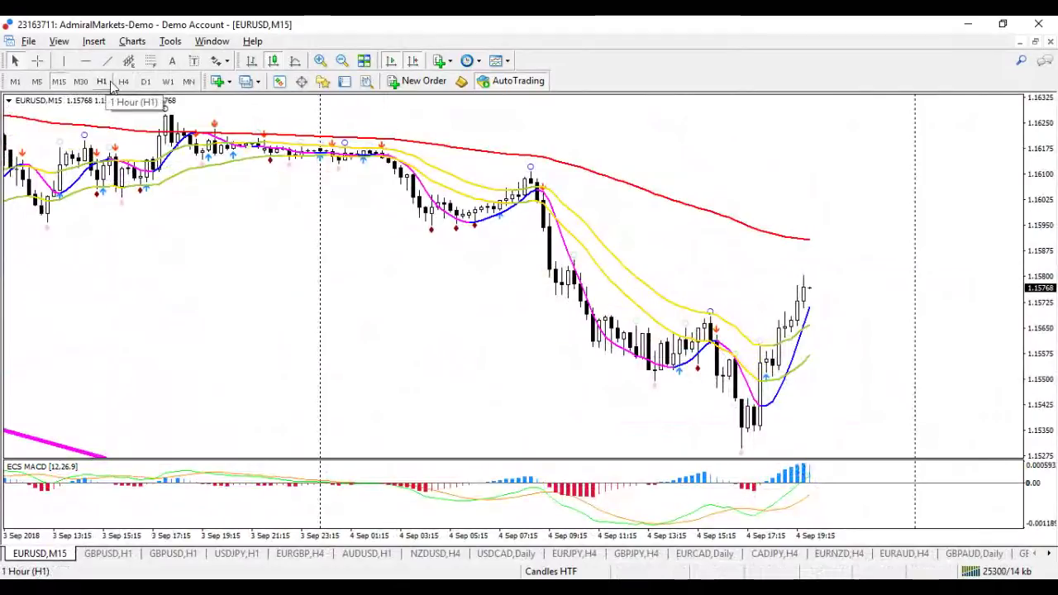
{"action": "left_click", "coordinate": [103, 81]}
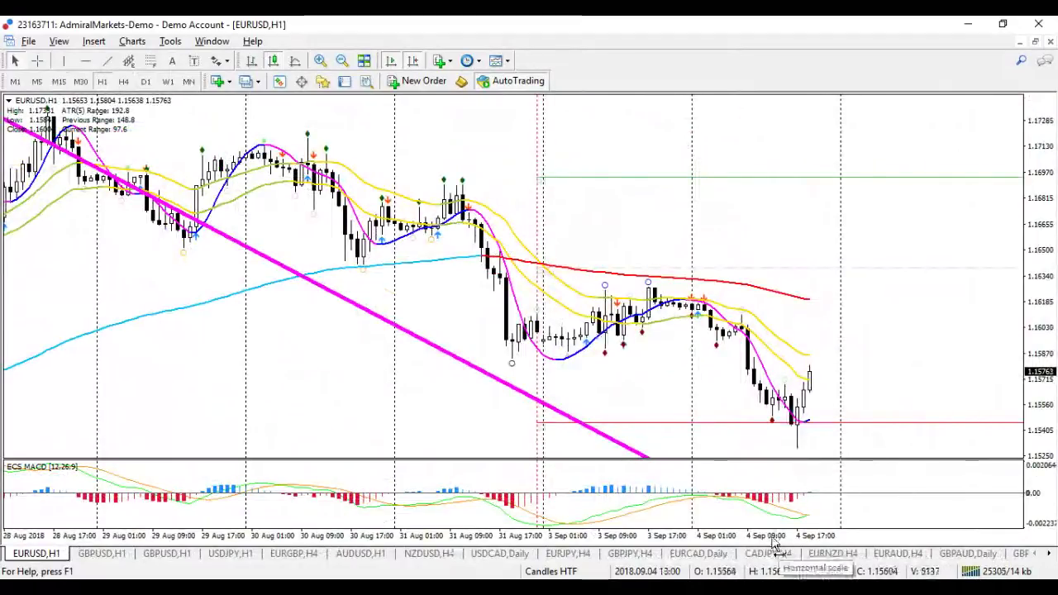
{"action": "left_click_drag", "start_coordinate": [776, 541], "coordinate": [728, 417]}
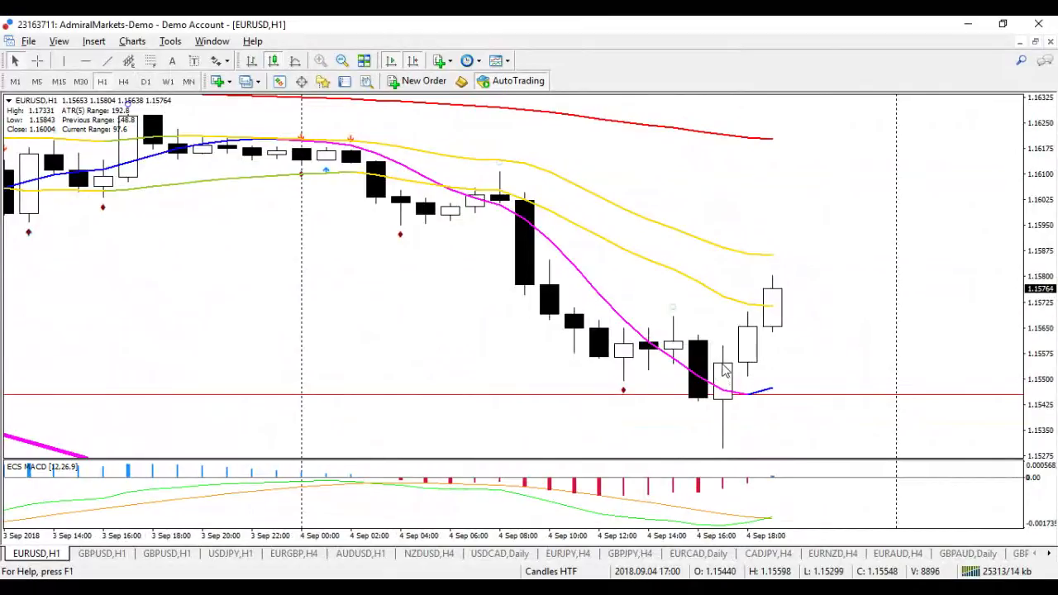
{"action": "mouse_move", "coordinate": [736, 365]}
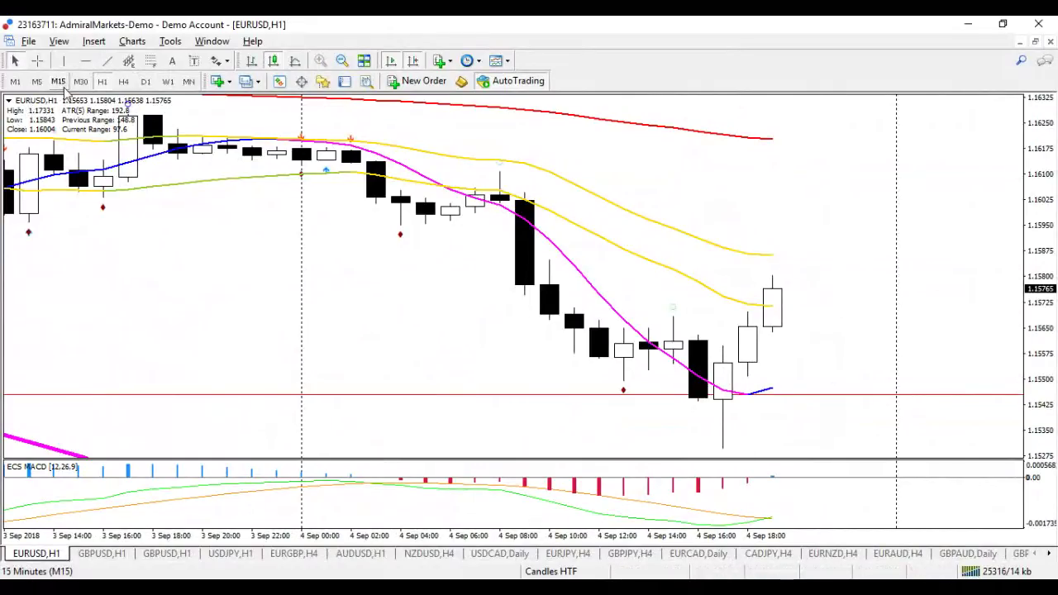
- Examine the 4 September rebound through the moving averages on M15, checking it against H1 and M30
{"action": "left_click", "coordinate": [59, 81]}
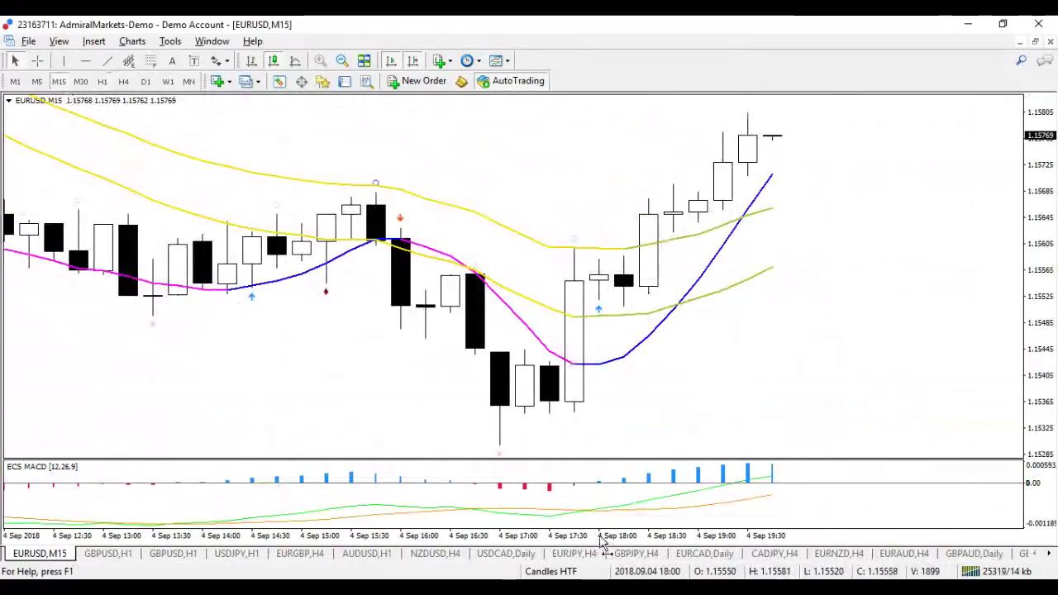
{"action": "left_click_drag", "start_coordinate": [602, 542], "coordinate": [559, 535]}
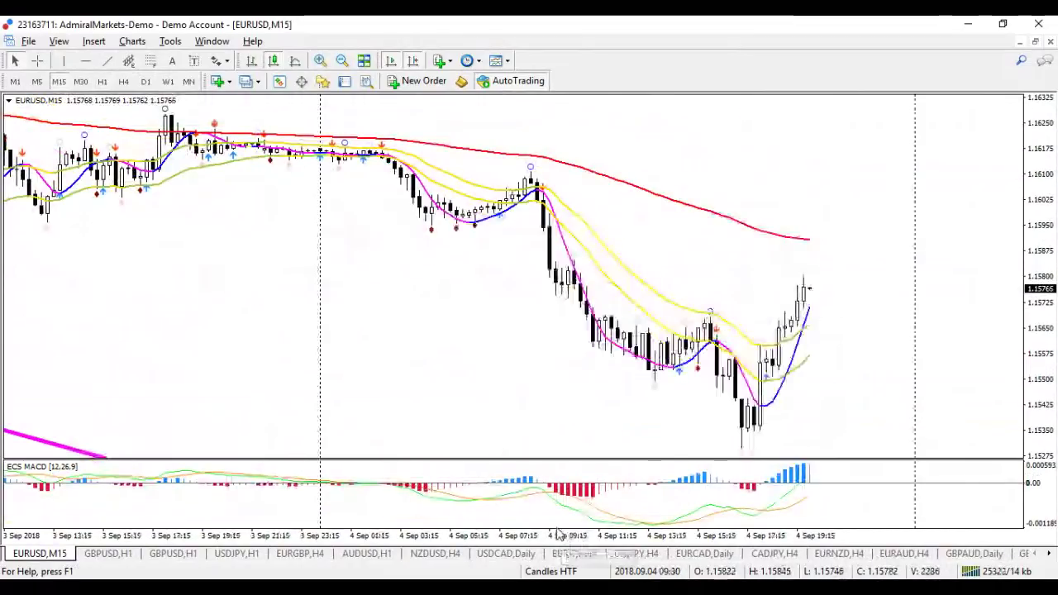
{"action": "left_click", "coordinate": [102, 81]}
{"action": "left_click", "coordinate": [80, 82]}
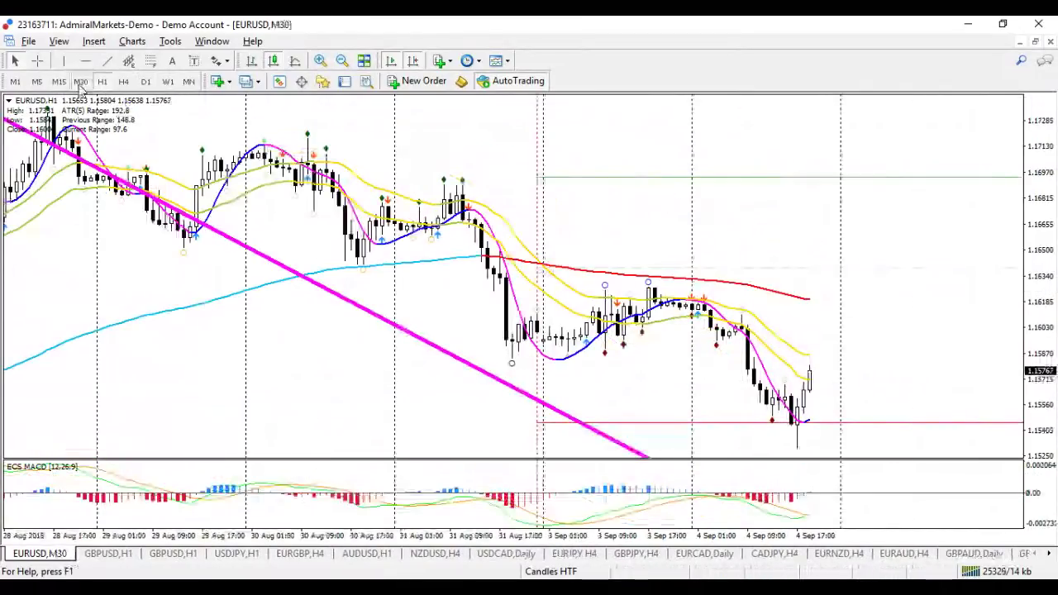
{"action": "left_click", "coordinate": [59, 82]}
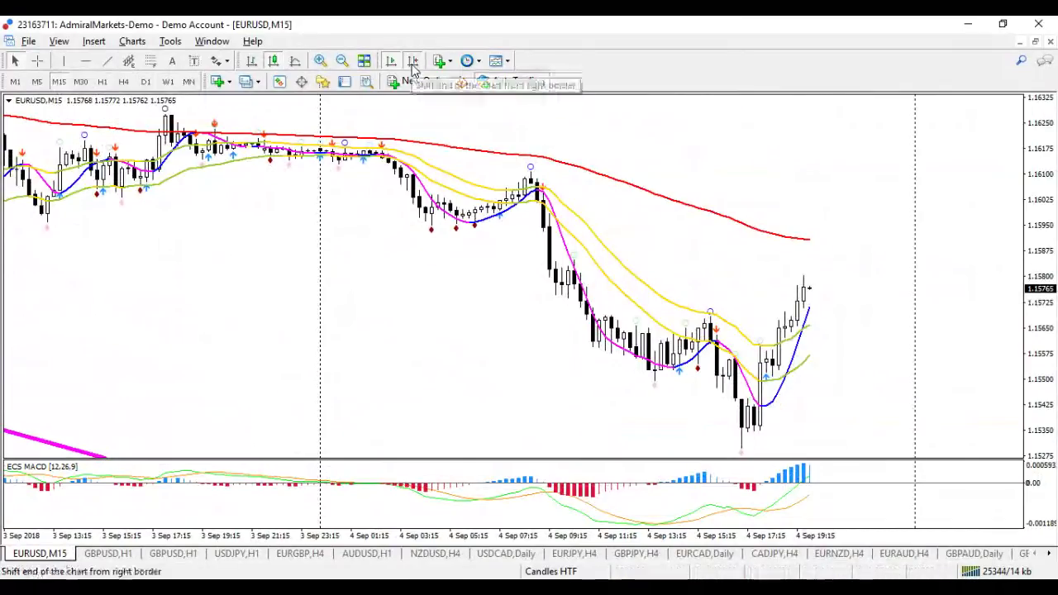
- Open the GBPUSD H1 chart and delete its rising magenta trendline
{"action": "left_click", "coordinate": [107, 553]}
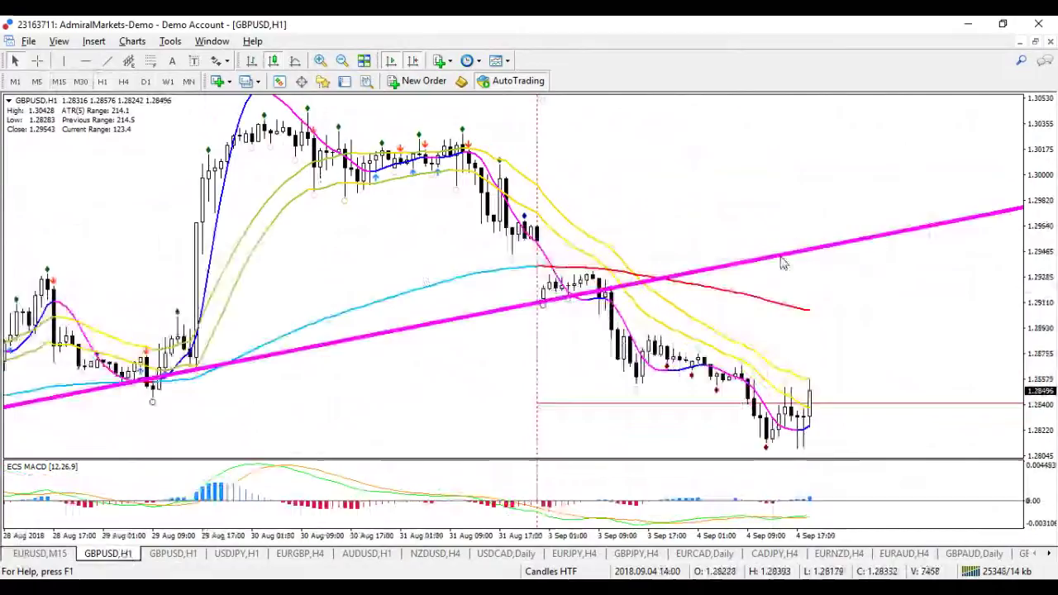
{"action": "right_click", "coordinate": [825, 248]}
{"action": "key", "text": "Escape"}
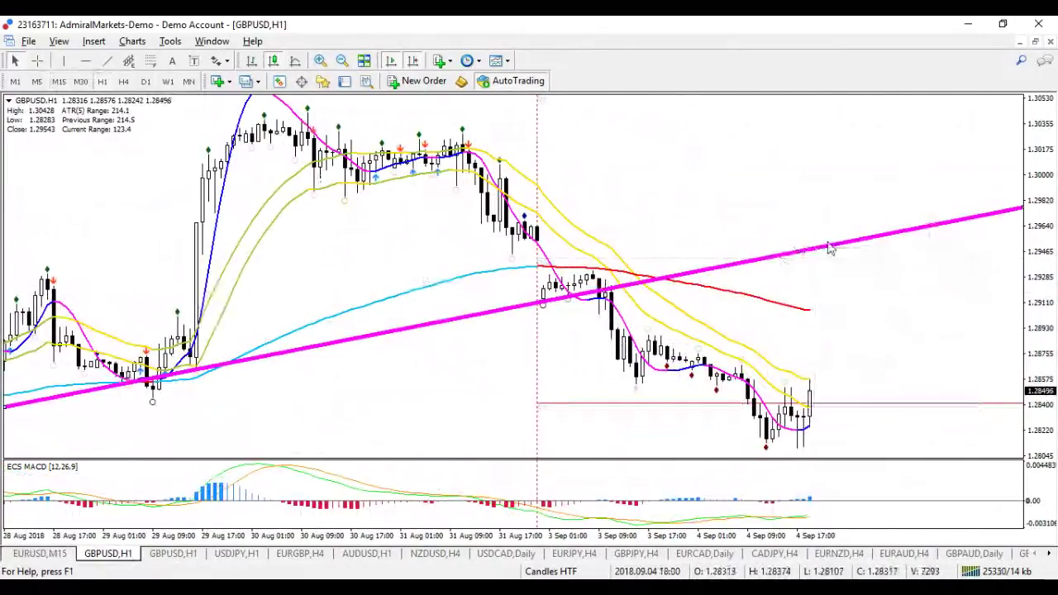
{"action": "right_click", "coordinate": [835, 213]}
{"action": "key", "text": "Escape"}
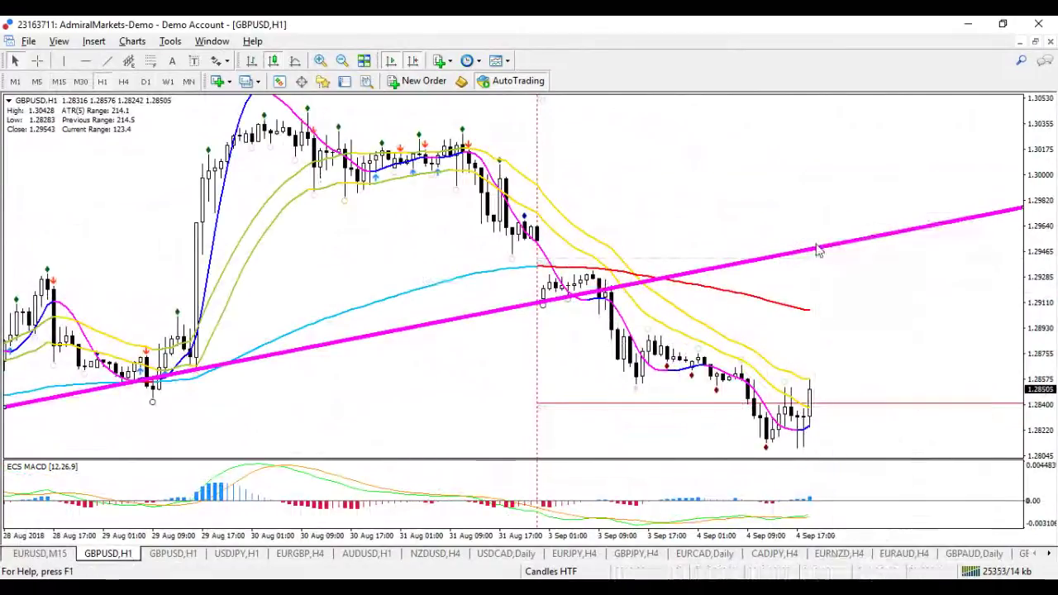
{"action": "right_click", "coordinate": [301, 351]}
{"action": "left_click", "coordinate": [339, 405]}
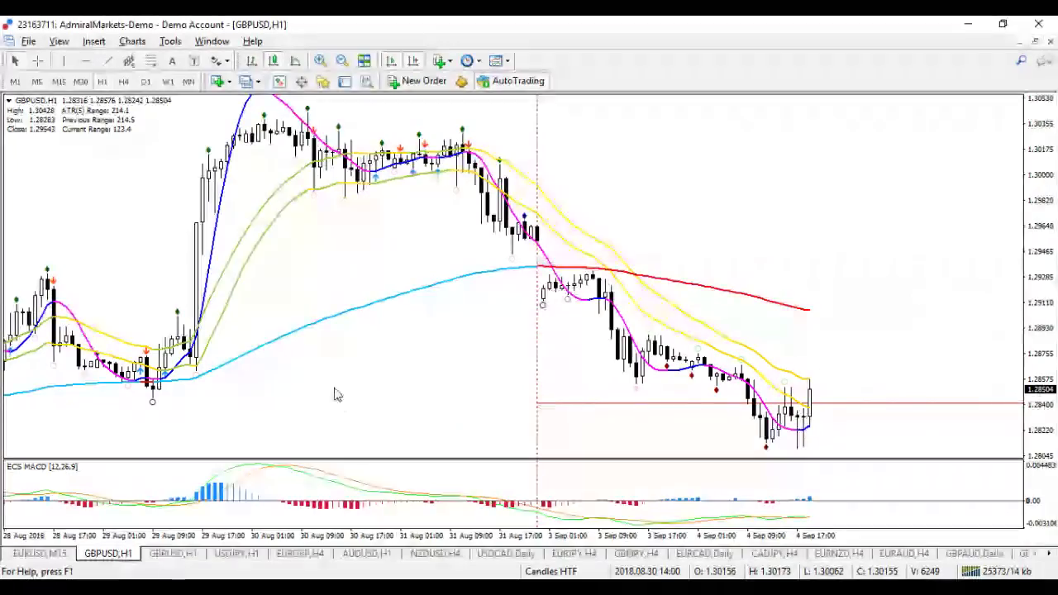
- Switch GBPUSD to M15, turn off chart shift and auto scroll, and go back to the 31 August price action
{"action": "left_click", "coordinate": [58, 82]}
{"action": "left_click", "coordinate": [413, 61]}
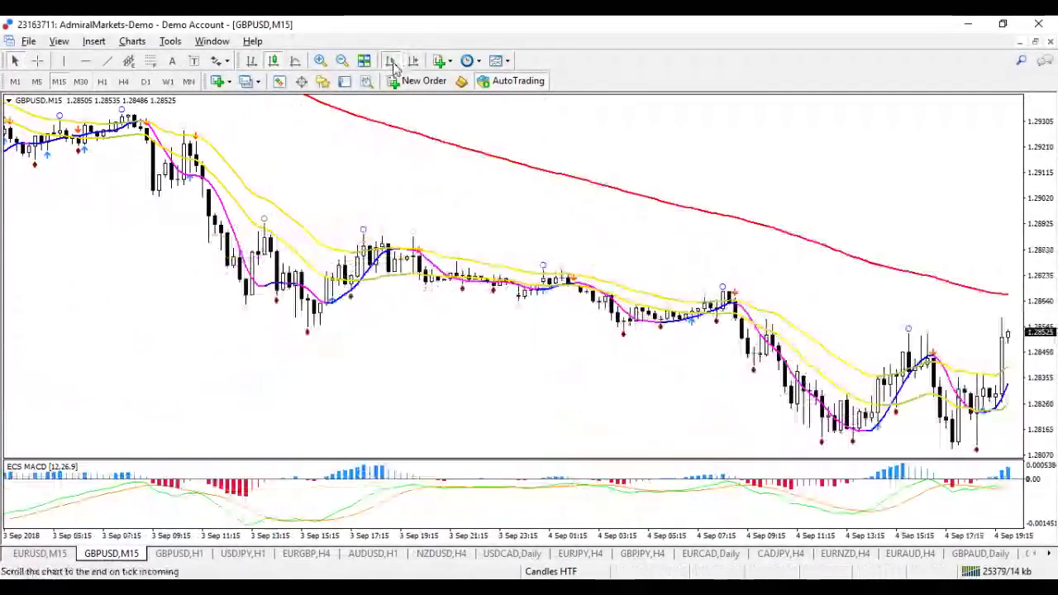
{"action": "scroll", "coordinate": [775, 278], "scroll_direction": "up", "scroll_amount": 5}
{"action": "scroll", "coordinate": [497, 314], "scroll_direction": "down", "scroll_amount": 5}
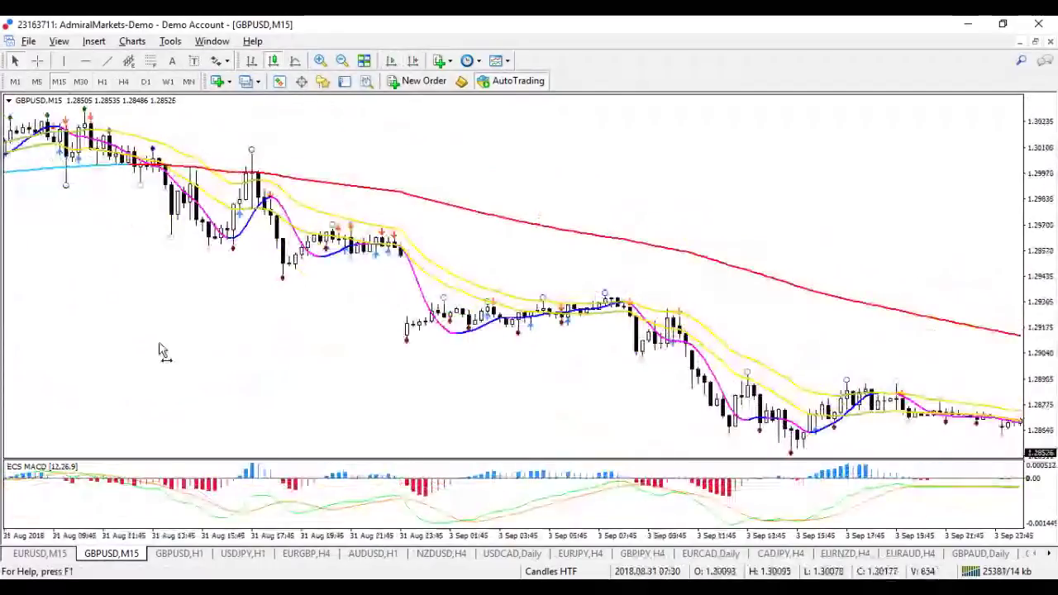
- Examine the GBPUSD M15 decline from 31 August to the latest 4 September candles against the moving averages, fractals and signal arrows
{"action": "key", "text": "minus"}
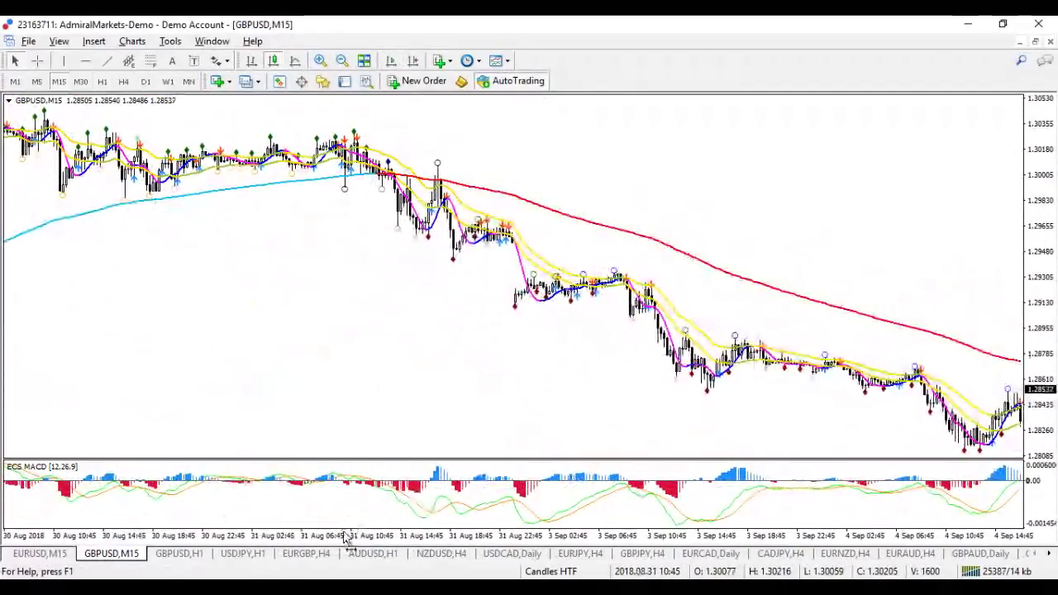
{"action": "key", "text": "plus"}
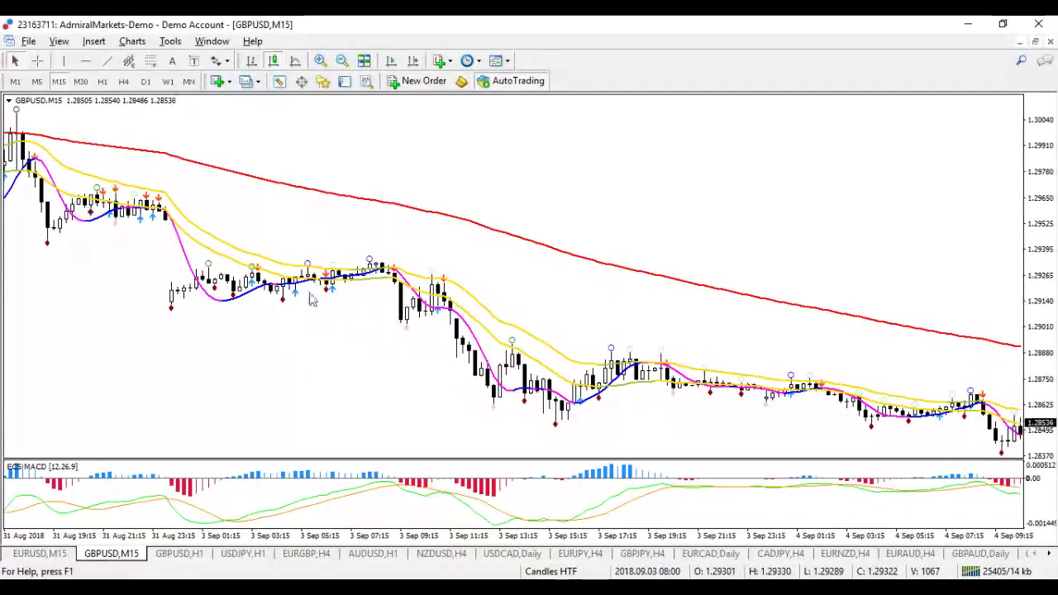
{"action": "mouse_move", "coordinate": [329, 293]}
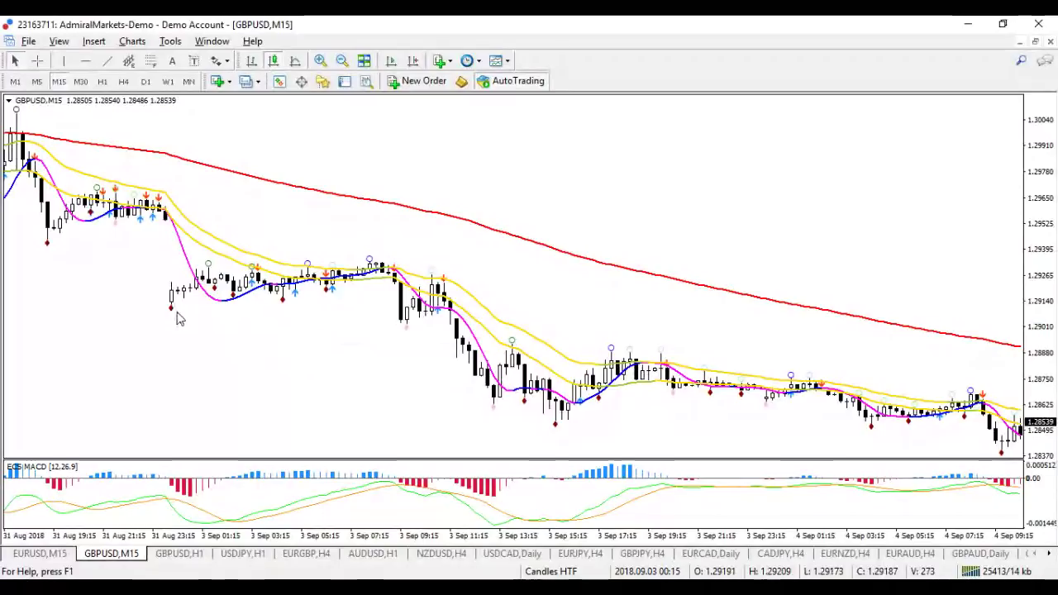
{"action": "mouse_move", "coordinate": [420, 324]}
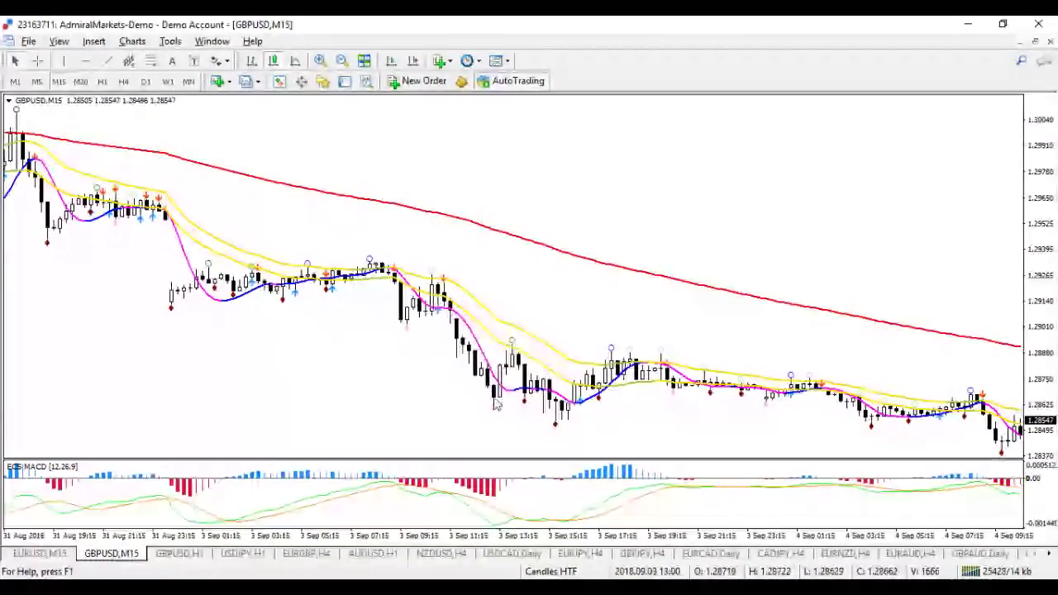
{"action": "mouse_move", "coordinate": [507, 395]}
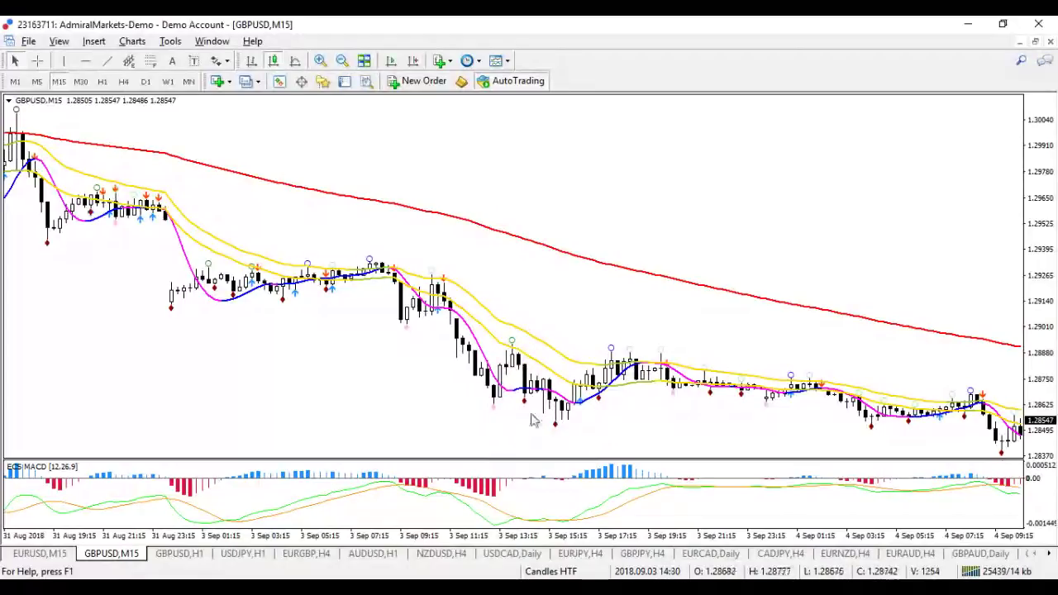
{"action": "mouse_move", "coordinate": [515, 352]}
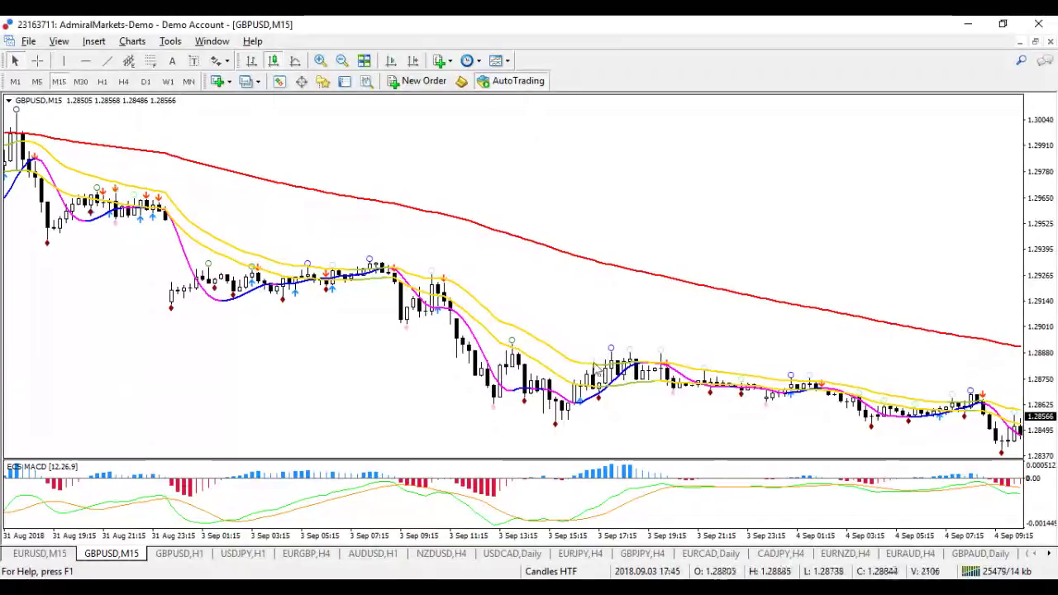
{"action": "mouse_move", "coordinate": [560, 428]}
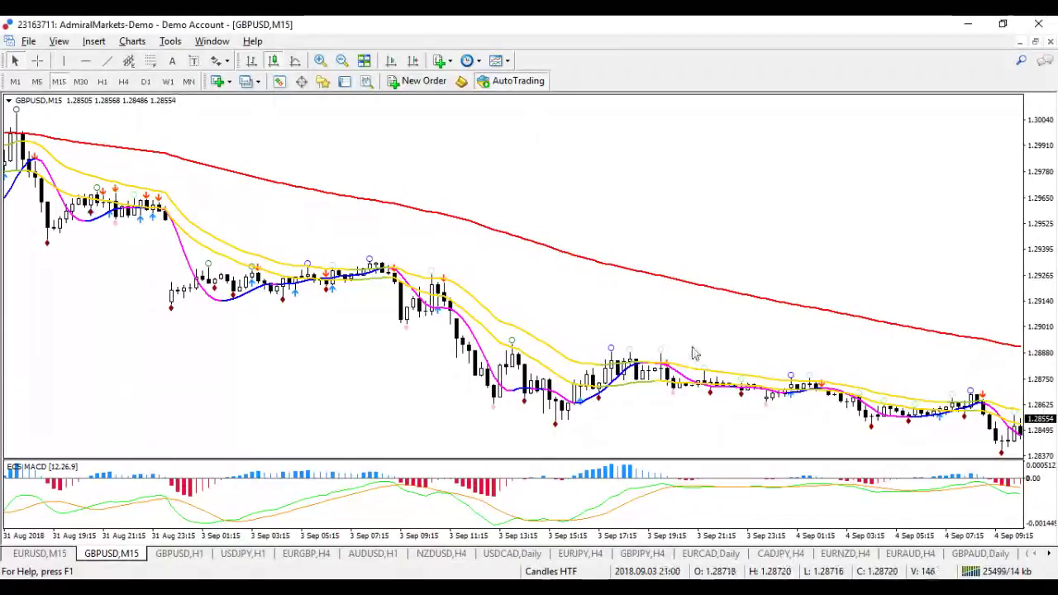
{"action": "left_click_drag", "start_coordinate": [694, 354], "coordinate": [498, 281]}
{"action": "key", "text": "plus"}
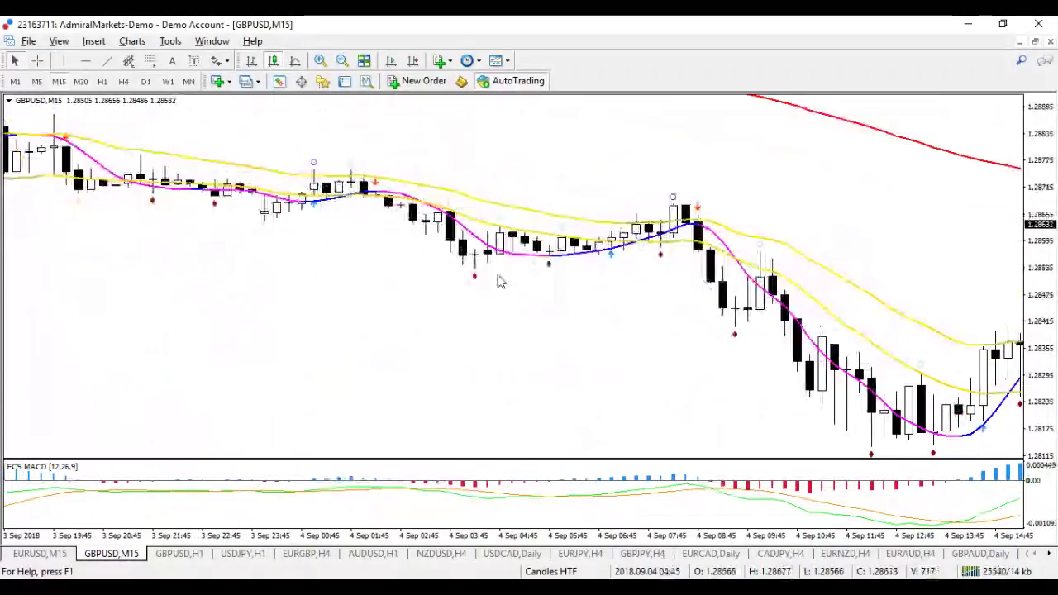
{"action": "key", "text": "End"}
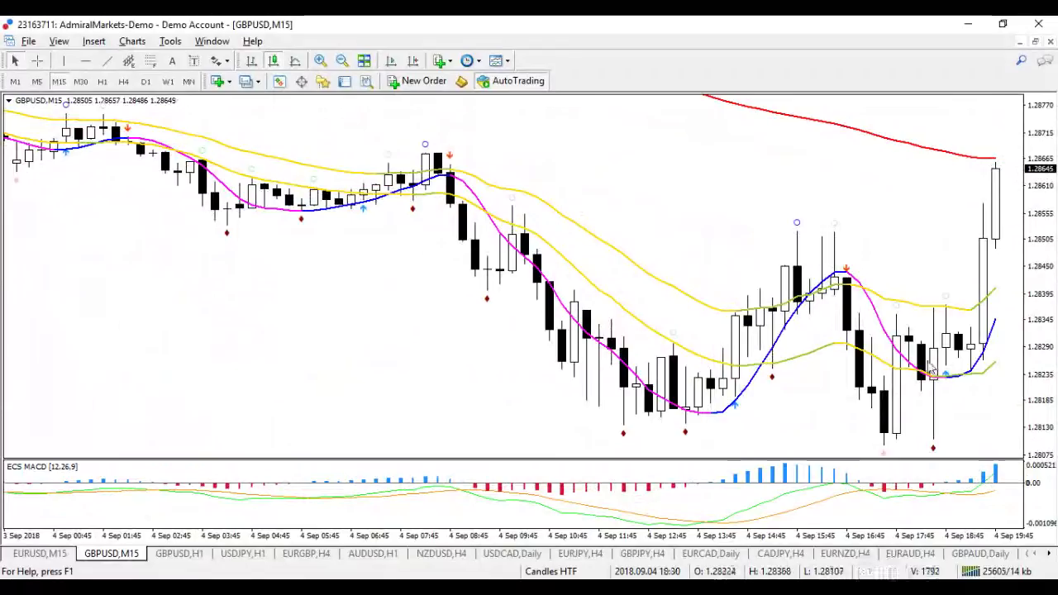
- Draw a falling magenta zigzag path from the latest rally on GBPUSD M5, plus an alternative rising leg branching off it
{"action": "type", "text": "M5"}
{"action": "key", "text": "Return"}
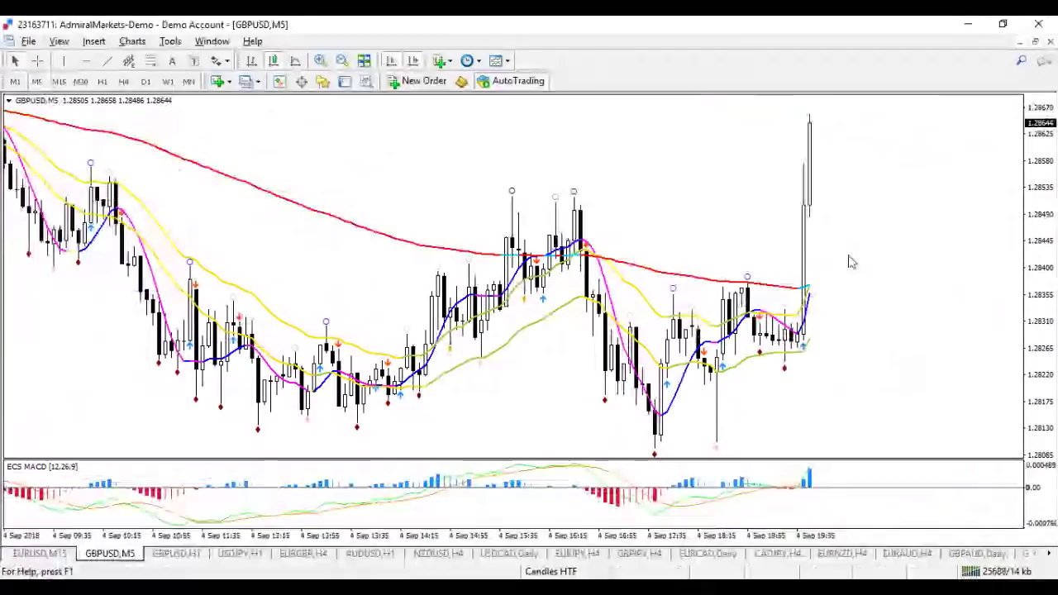
{"action": "key", "text": "h"}
{"action": "key", "text": "1"}
{"action": "key", "text": "Return"}
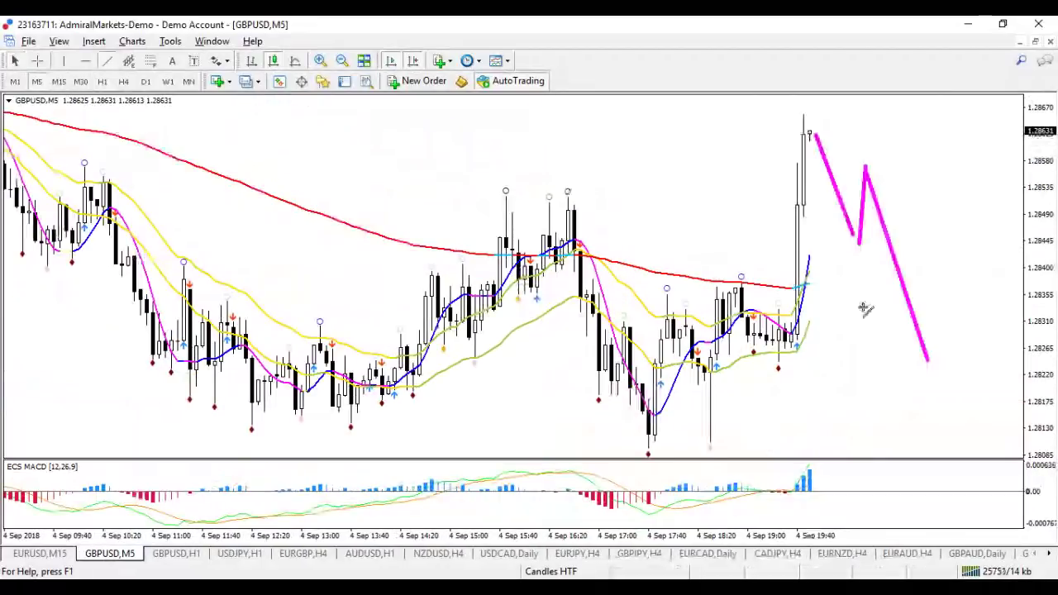
{"action": "mouse_move", "coordinate": [925, 357]}
{"action": "left_mouse_down"}
{"action": "mouse_move", "coordinate": [972, 263]}
{"action": "mouse_move", "coordinate": [1016, 492]}
{"action": "left_mouse_up"}
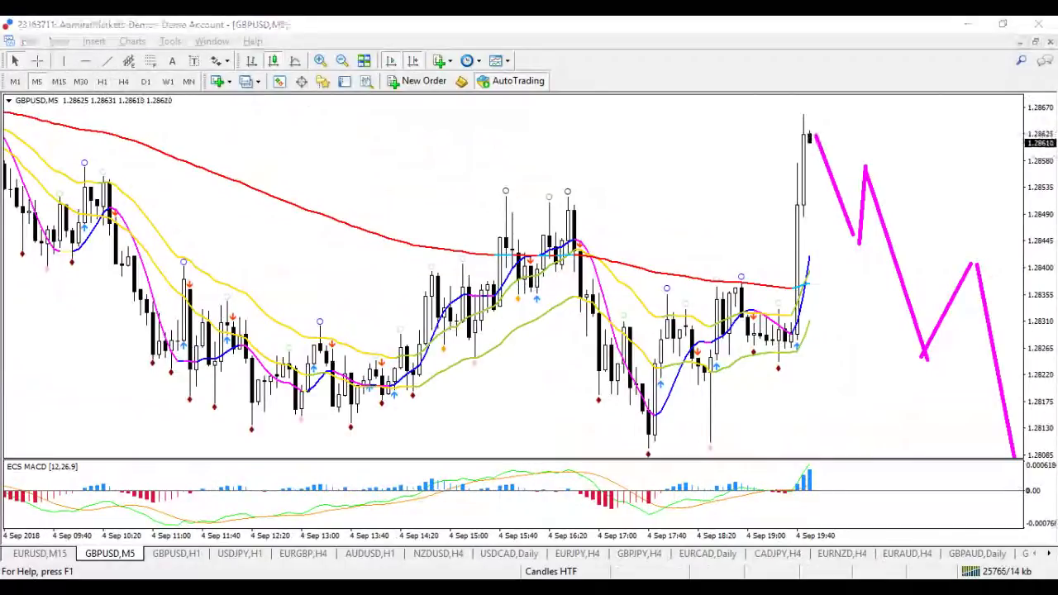
{"action": "left_click", "coordinate": [108, 61]}
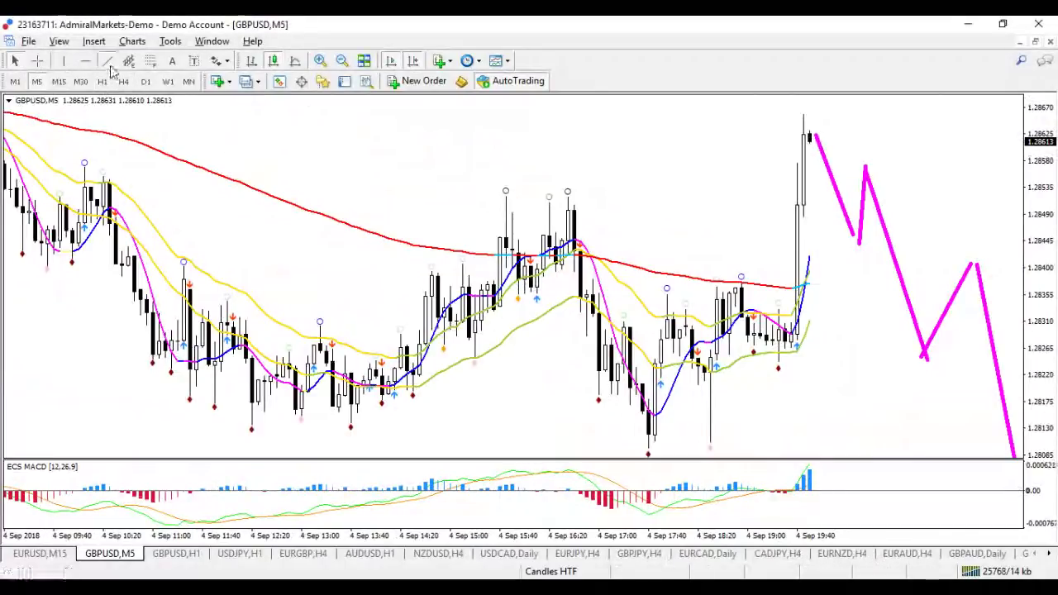
{"action": "left_click_drag", "start_coordinate": [897, 250], "coordinate": [954, 112]}
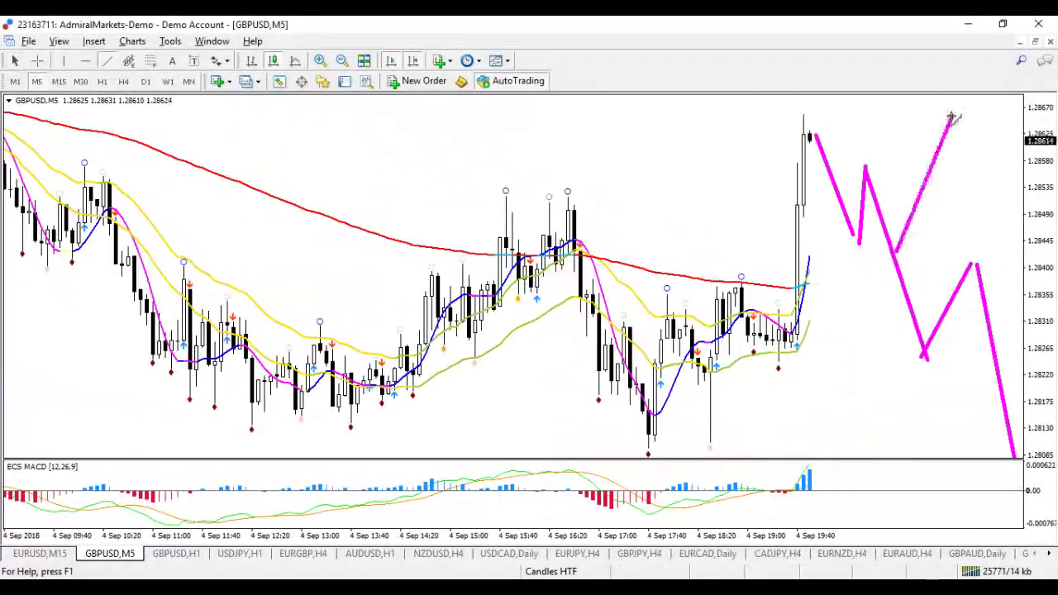
- Delete the magenta projection lines on GBPUSD H1 and draw a rise, pullback and rise path from the latest candle's high
{"action": "left_click", "coordinate": [102, 81]}
{"action": "left_click_drag", "start_coordinate": [825, 407], "coordinate": [847, 329]}
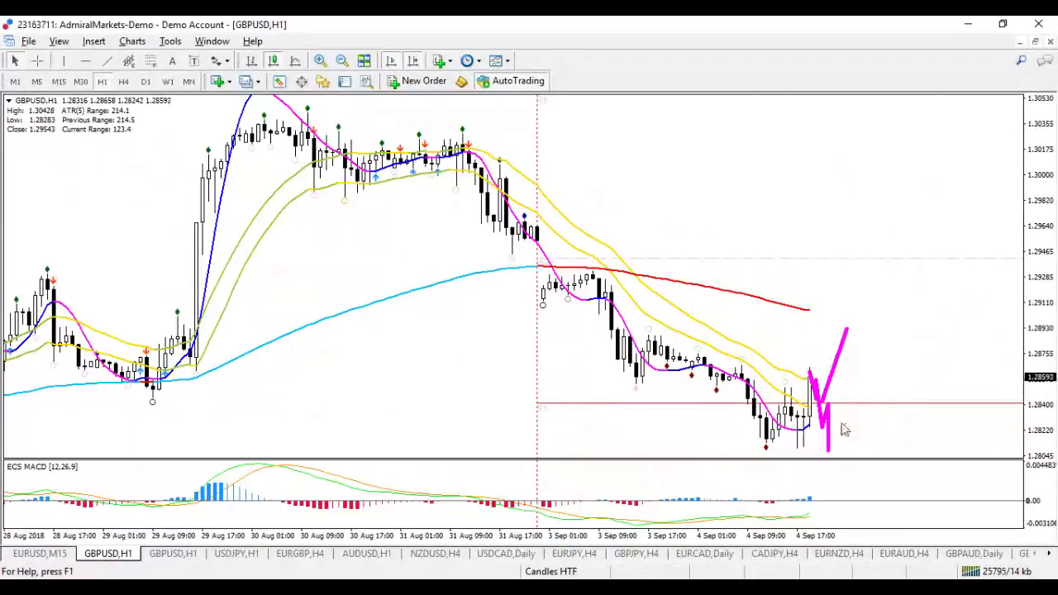
{"action": "right_click", "coordinate": [781, 405]}
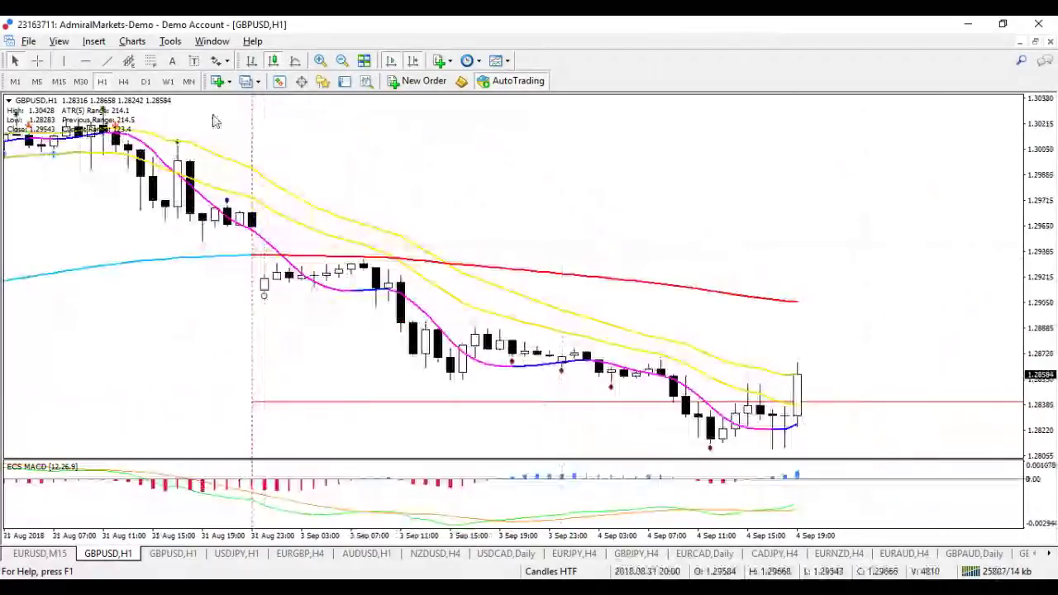
{"action": "left_click", "coordinate": [107, 60]}
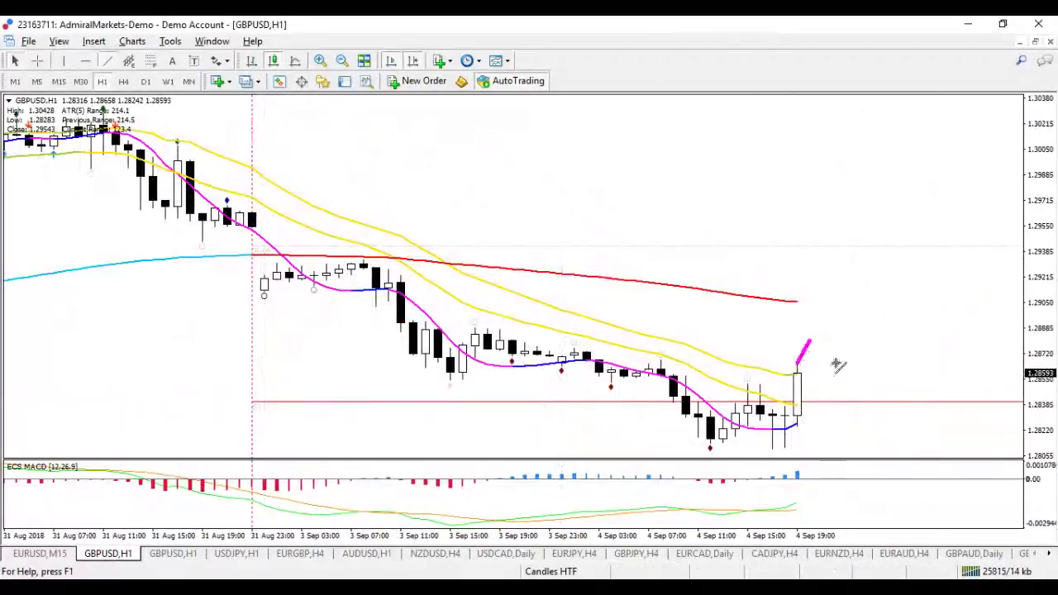
{"action": "mouse_move", "coordinate": [813, 343]}
{"action": "left_mouse_down"}
{"action": "mouse_move", "coordinate": [835, 388]}
{"action": "mouse_move", "coordinate": [873, 316]}
{"action": "left_mouse_up"}
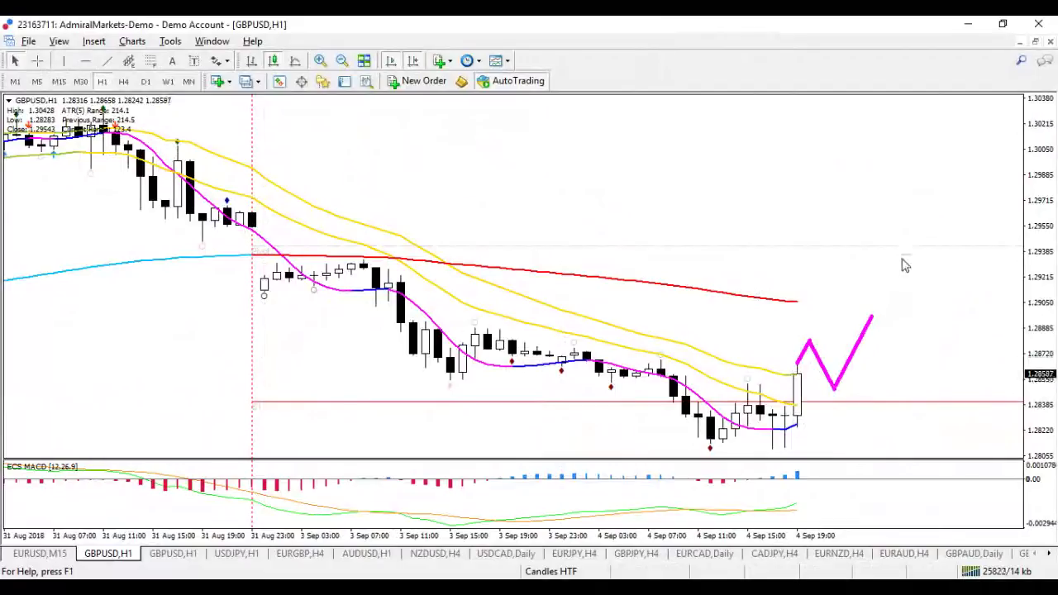
- Examine the latest EURUSD H4 candles against the Fibonacci levels and moving averages
{"action": "left_click", "coordinate": [39, 553]}
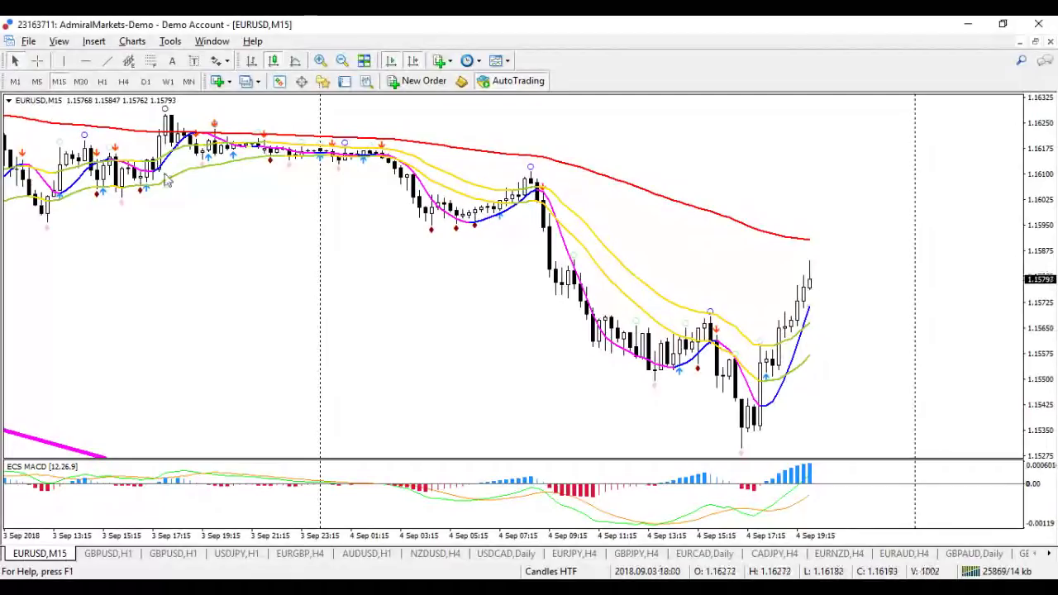
{"action": "left_click", "coordinate": [123, 81]}
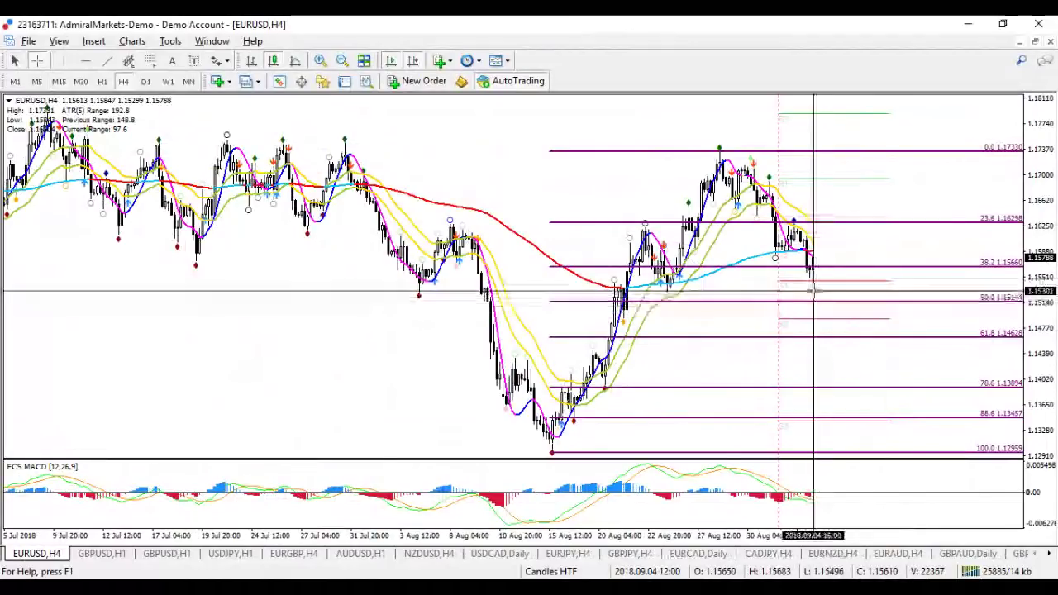
{"action": "left_click", "coordinate": [836, 306]}
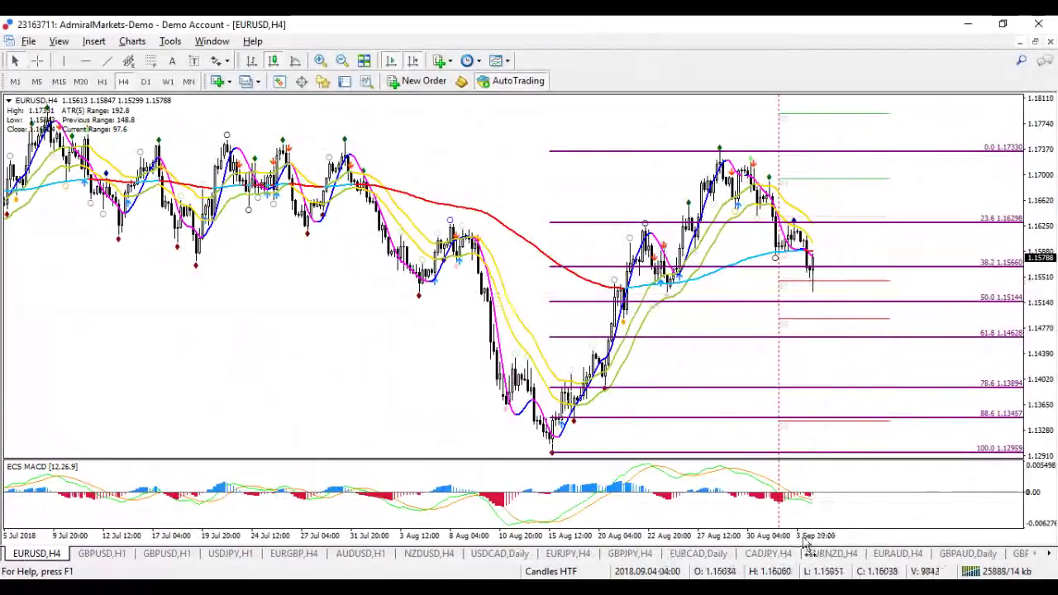
{"action": "key", "text": "plus"}
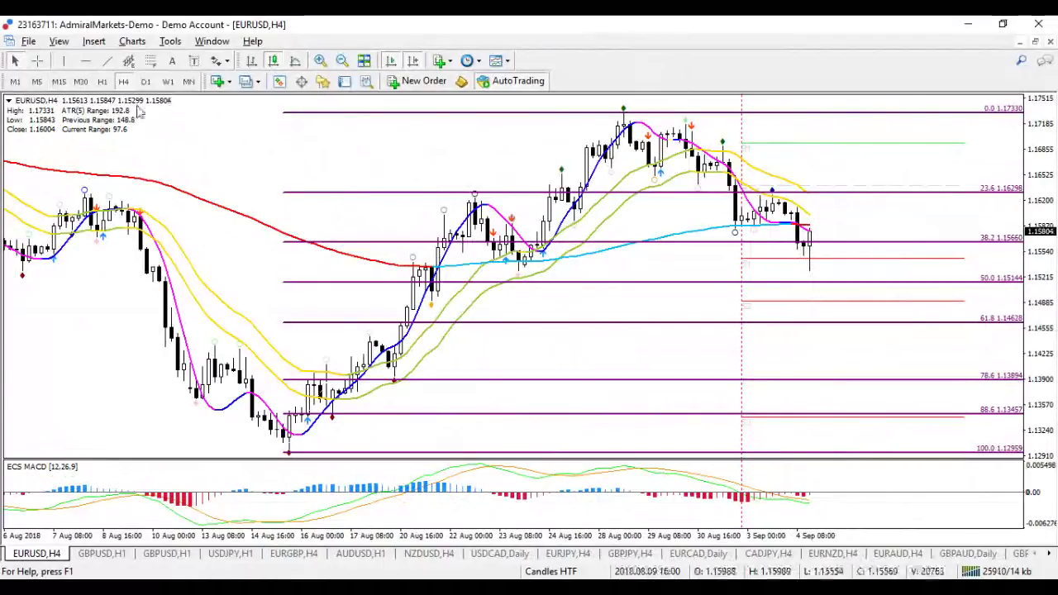
- On EURUSD H1, mark a short magenta support and an orange horizontal line at the rebound high, and draw an up-down-up magenta path
{"action": "left_click", "coordinate": [102, 81]}
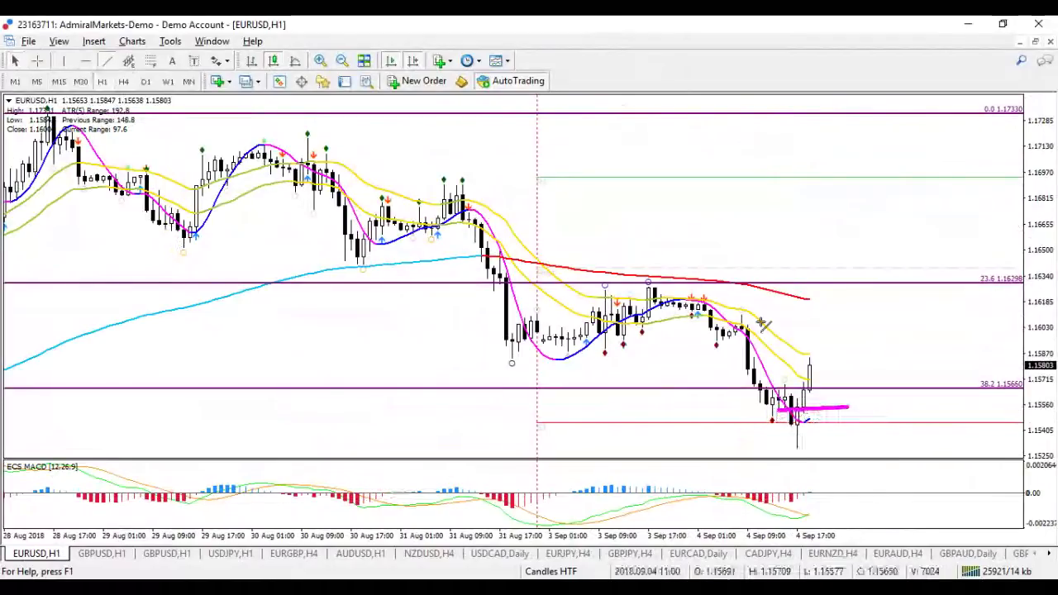
{"action": "left_click_drag", "start_coordinate": [816, 355], "coordinate": [828, 311]}
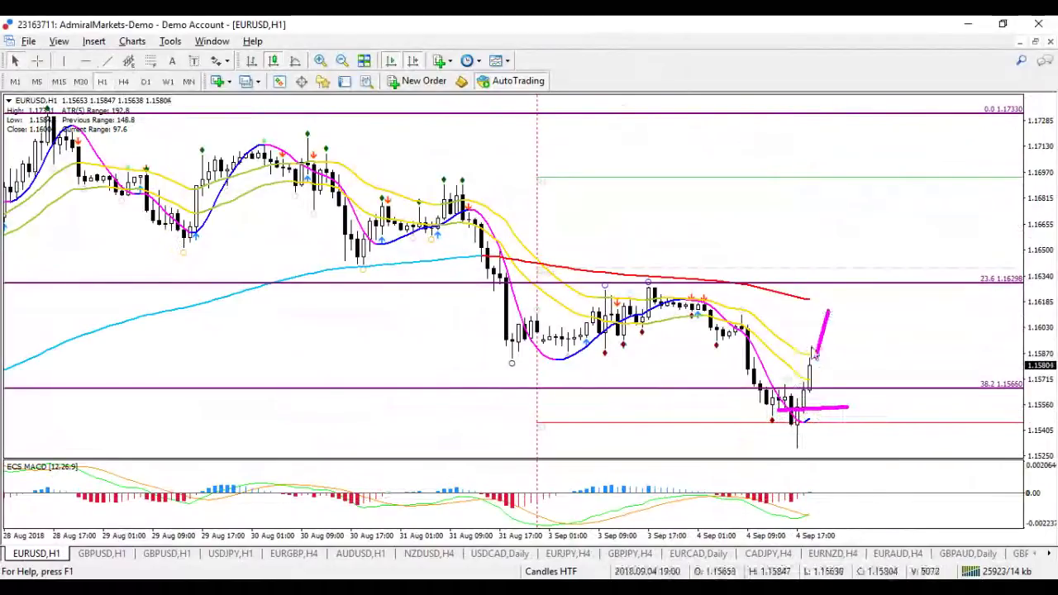
{"action": "left_click_drag", "start_coordinate": [816, 360], "coordinate": [828, 314]}
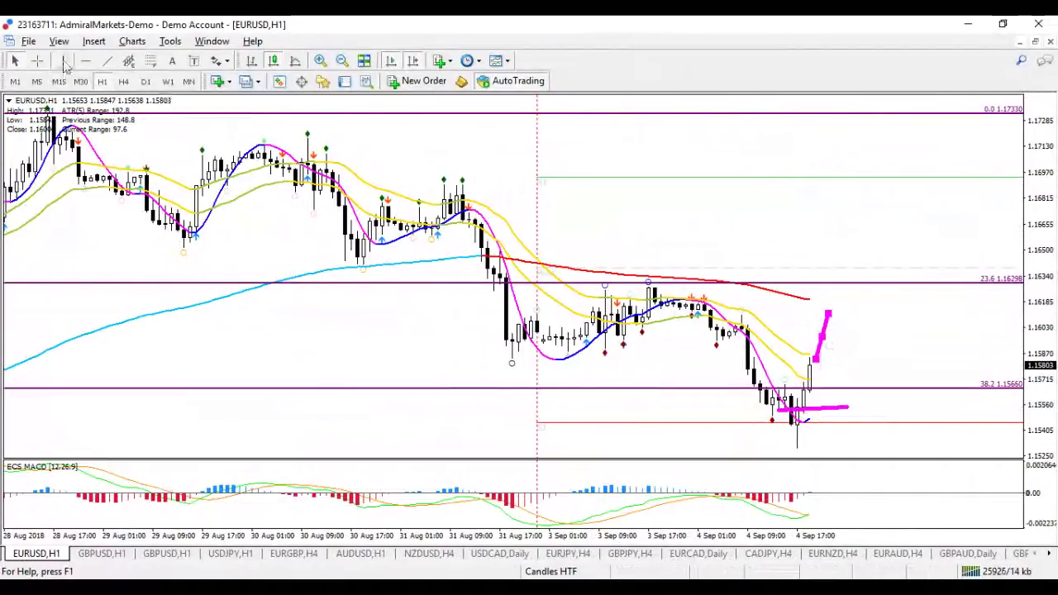
{"action": "left_click_drag", "start_coordinate": [828, 313], "coordinate": [866, 361]}
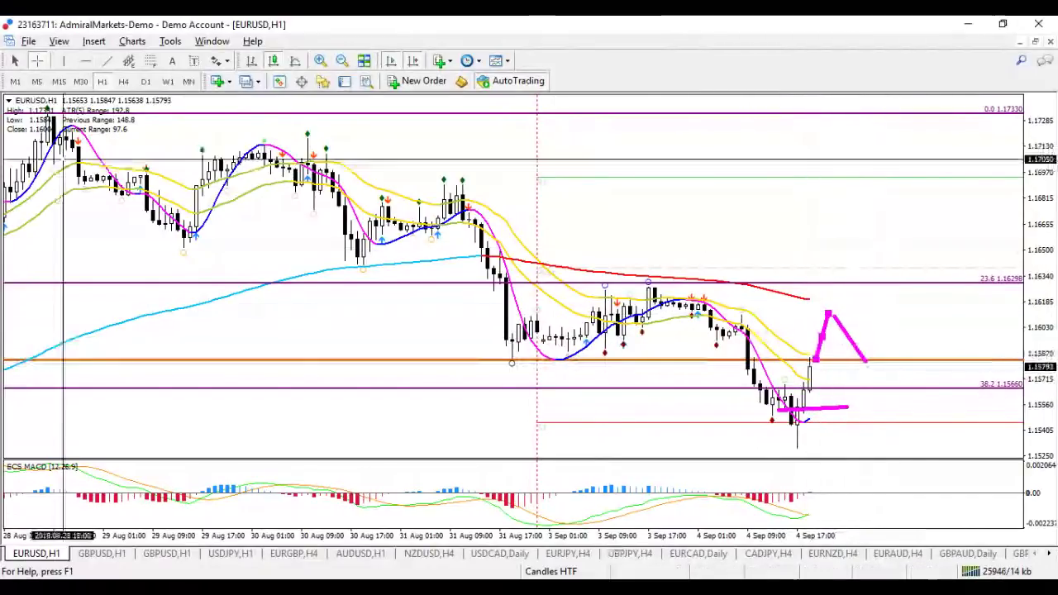
{"action": "left_click", "coordinate": [106, 61]}
{"action": "left_click_drag", "start_coordinate": [869, 361], "coordinate": [922, 224]}
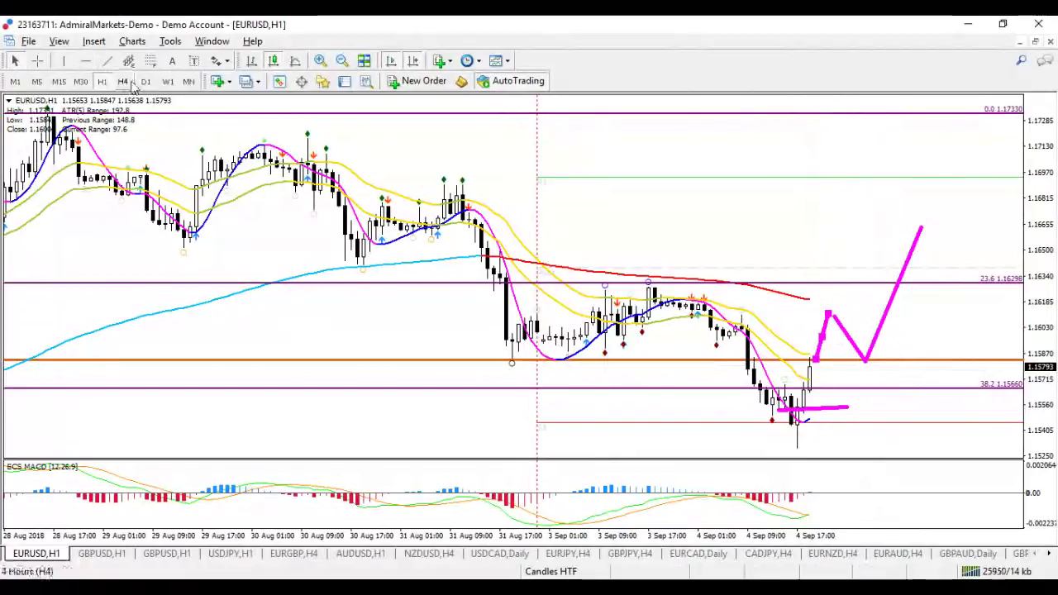
- Check EURUSD H4, then draw an alternative falling magenta leg on H1 from the orange level to the short support line, aligning it on M30
{"action": "left_click", "coordinate": [124, 81]}
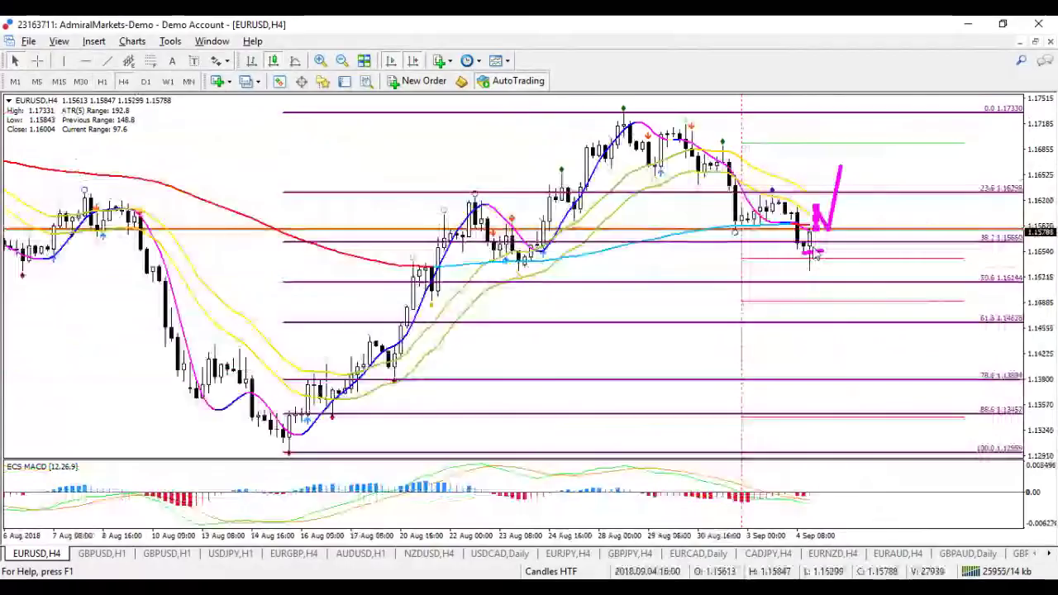
{"action": "key", "text": "h"}
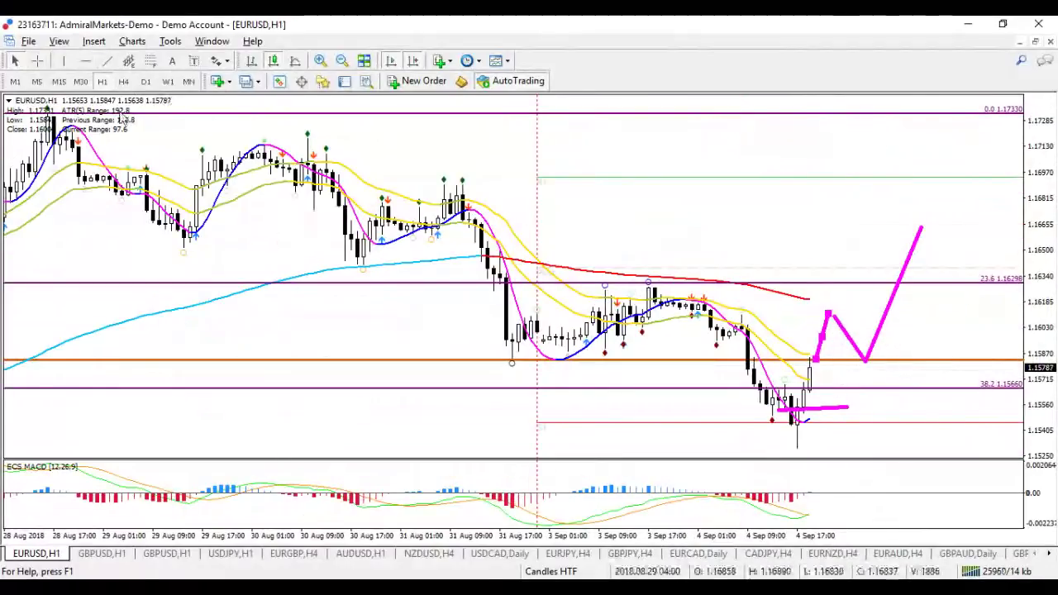
{"action": "left_click", "coordinate": [107, 60]}
{"action": "left_click_drag", "start_coordinate": [821, 361], "coordinate": [845, 415]}
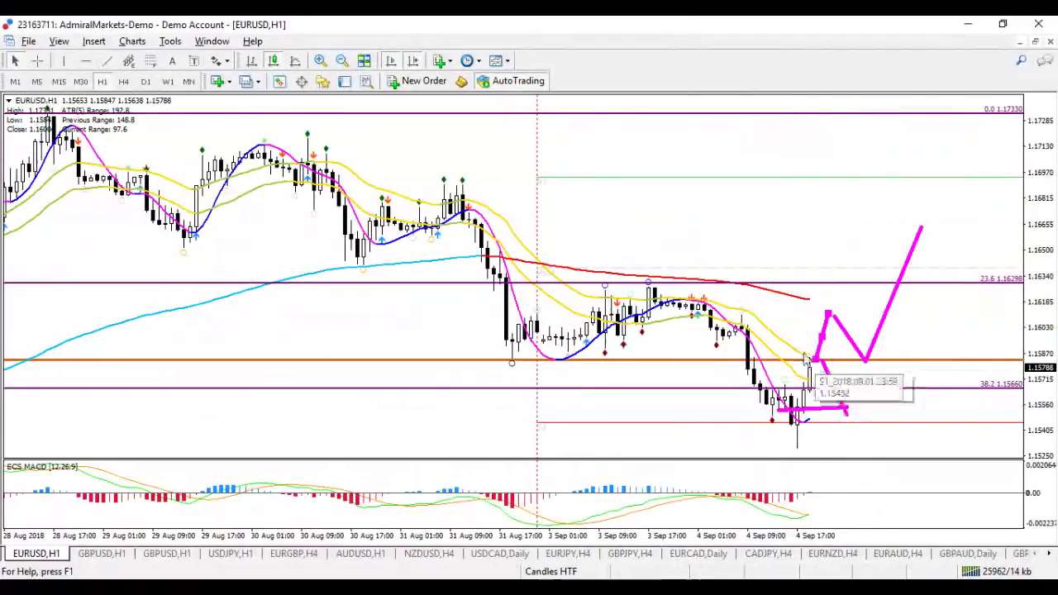
{"action": "left_click", "coordinate": [81, 81]}
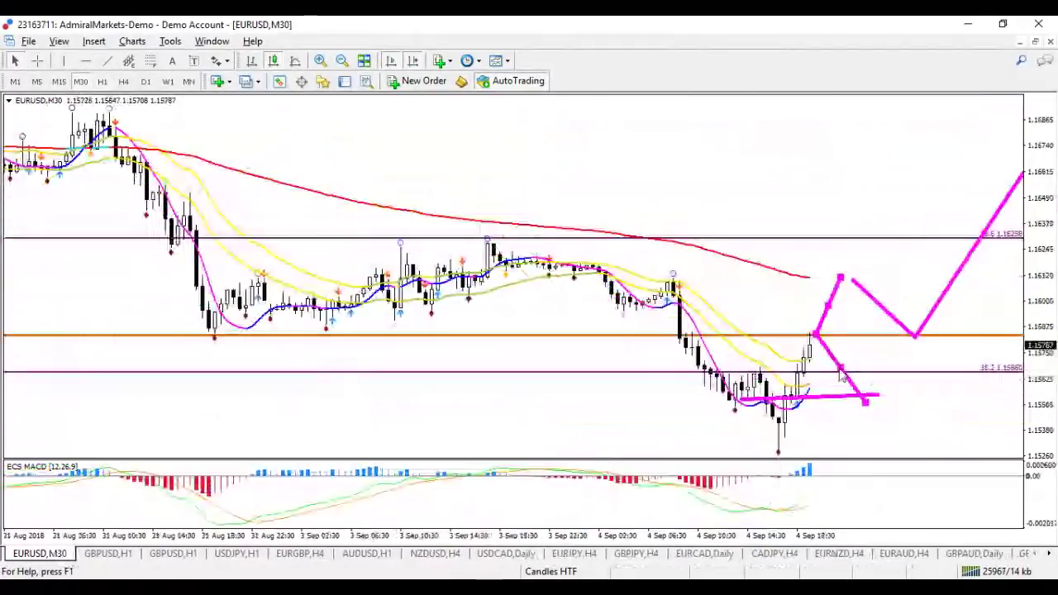
{"action": "left_click", "coordinate": [841, 372]}
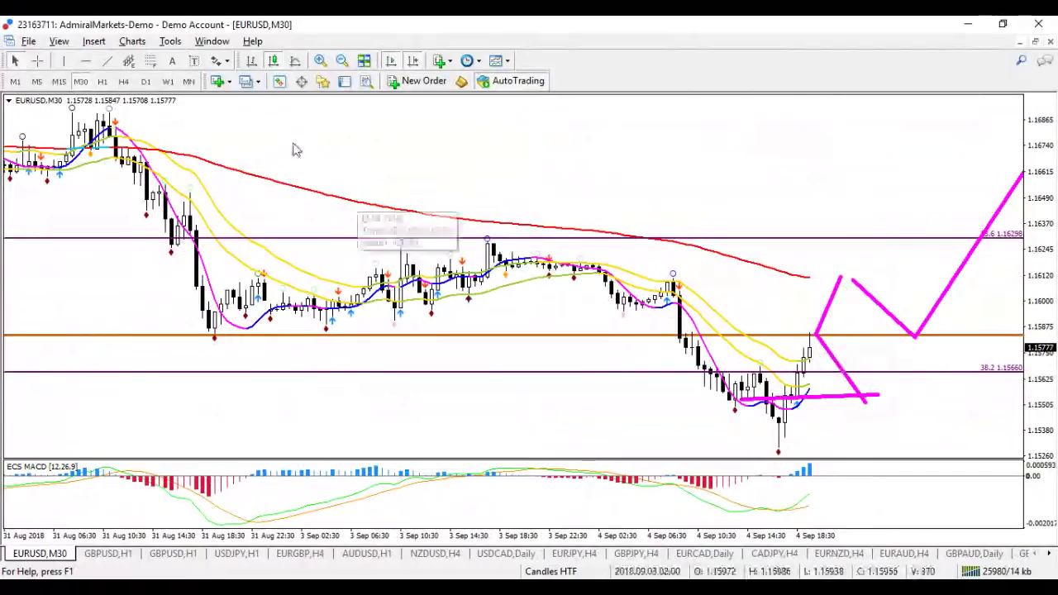
- Draw a second magenta support line just below the first on M30, level the first, and add a rising leg back to the orange line
{"action": "left_click_drag", "start_coordinate": [709, 410], "coordinate": [881, 405]}
{"action": "double_click", "coordinate": [880, 399]}
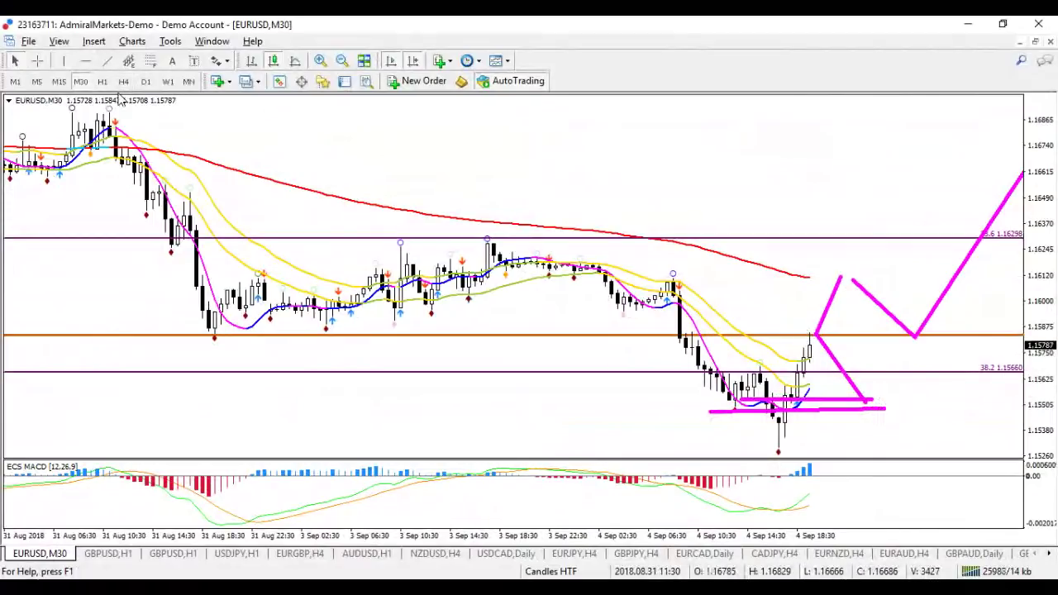
{"action": "left_click", "coordinate": [107, 60]}
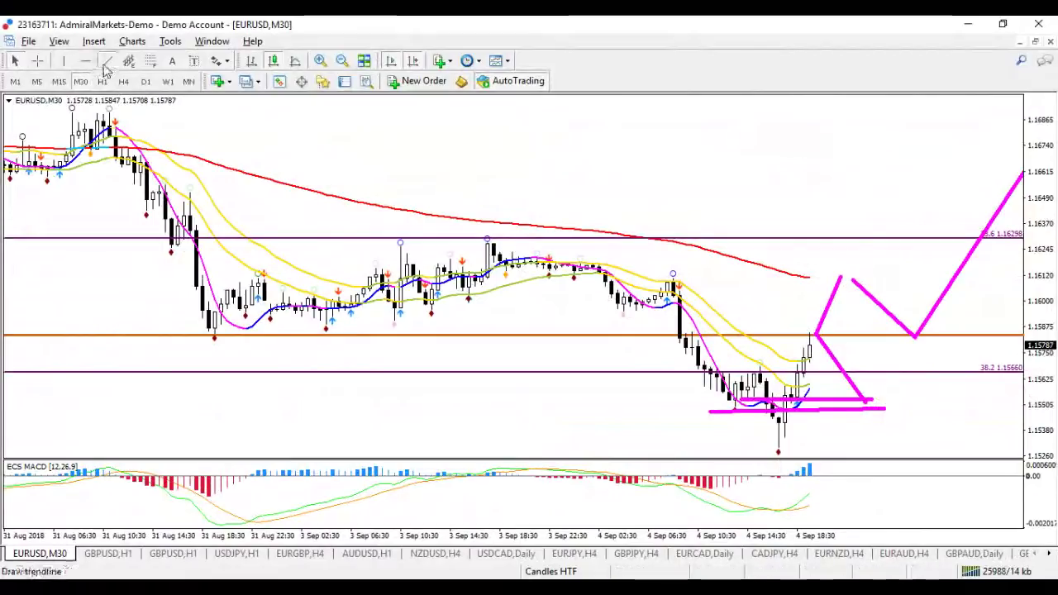
{"action": "left_click_drag", "start_coordinate": [877, 404], "coordinate": [920, 335]}
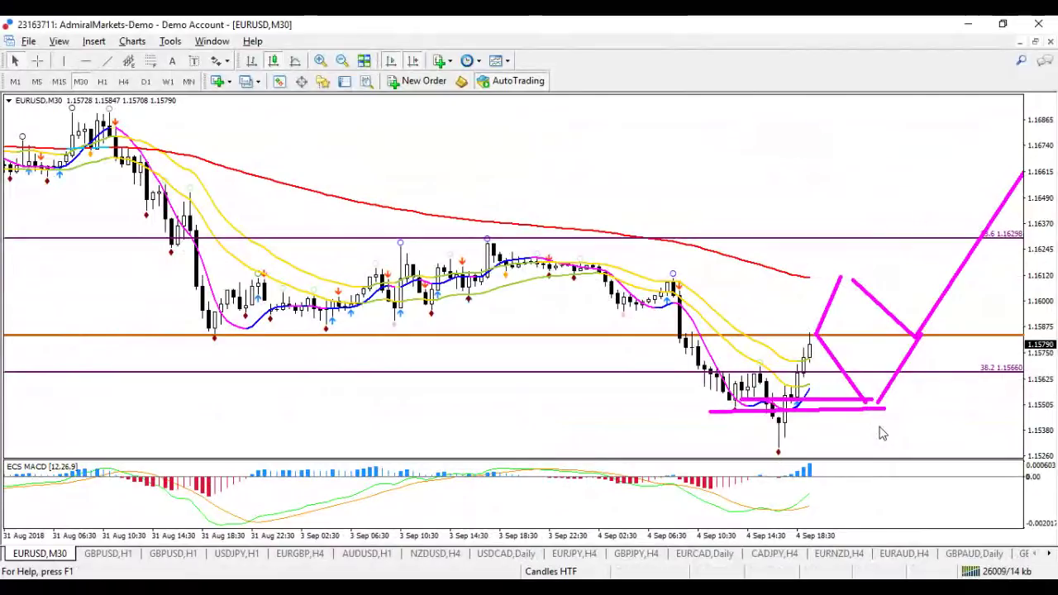
- Compare the projected EURUSD paths and support levels on the daily and M15 charts
{"action": "type", "text": "D1"}
{"action": "key", "text": "Return"}
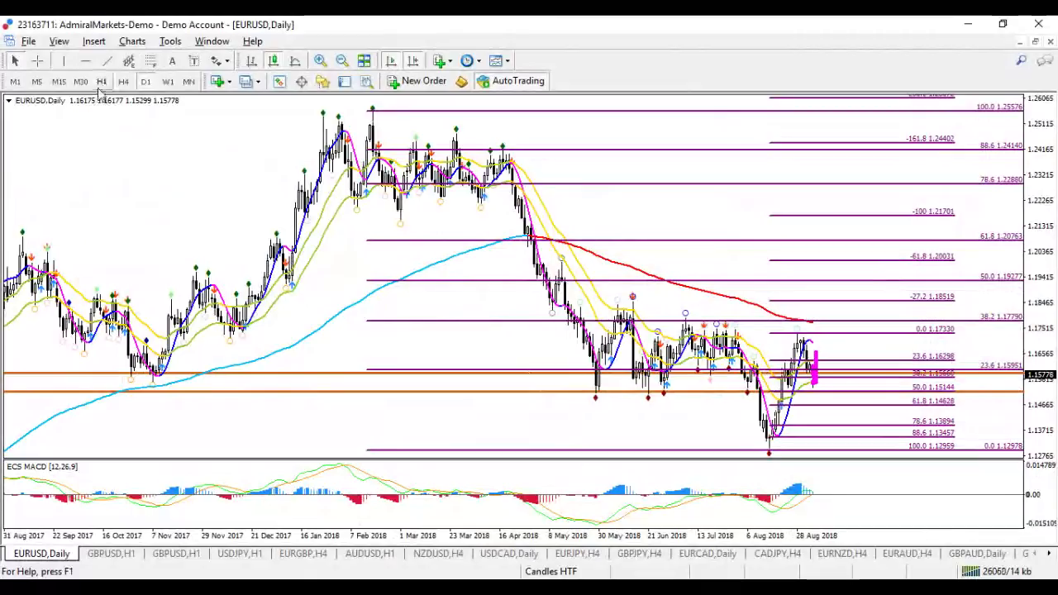
{"action": "left_click", "coordinate": [59, 81]}
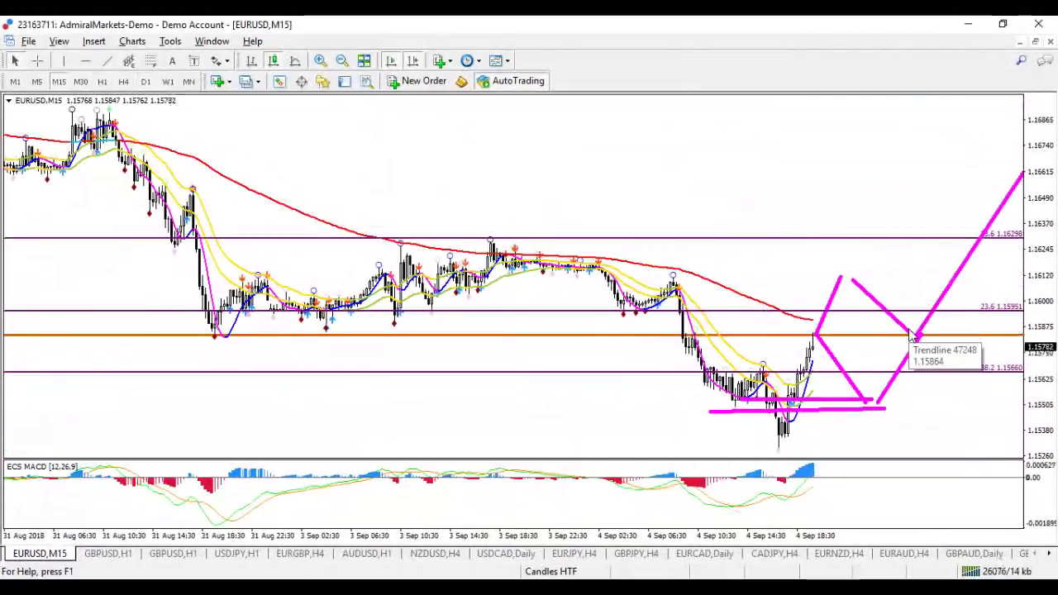